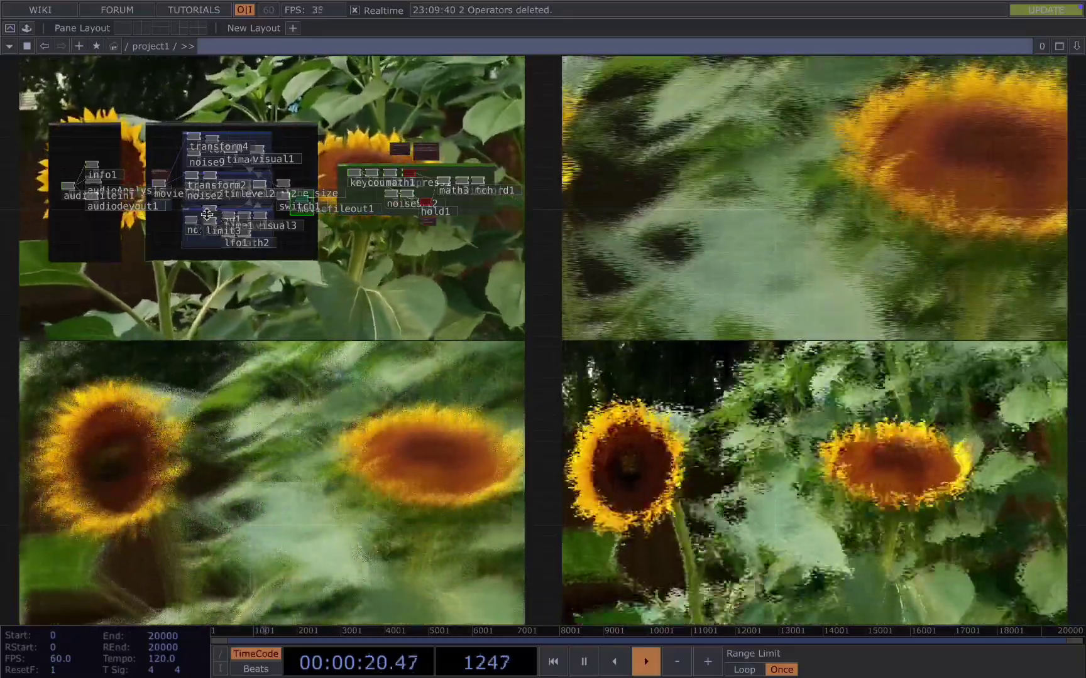
- Show the parameters of switch1 in the visual part and set its Index to about 2.02
{"action": "left_click", "coordinate": [207, 214]}
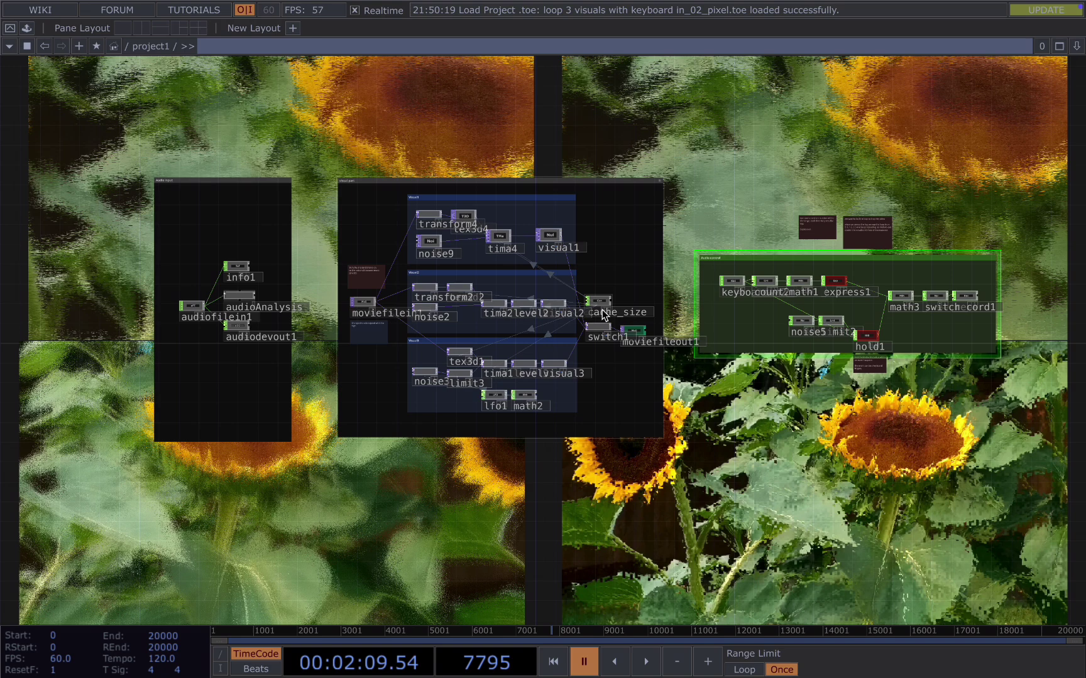
{"action": "scroll", "coordinate": [597, 330], "scroll_direction": "up", "scroll_amount": 4}
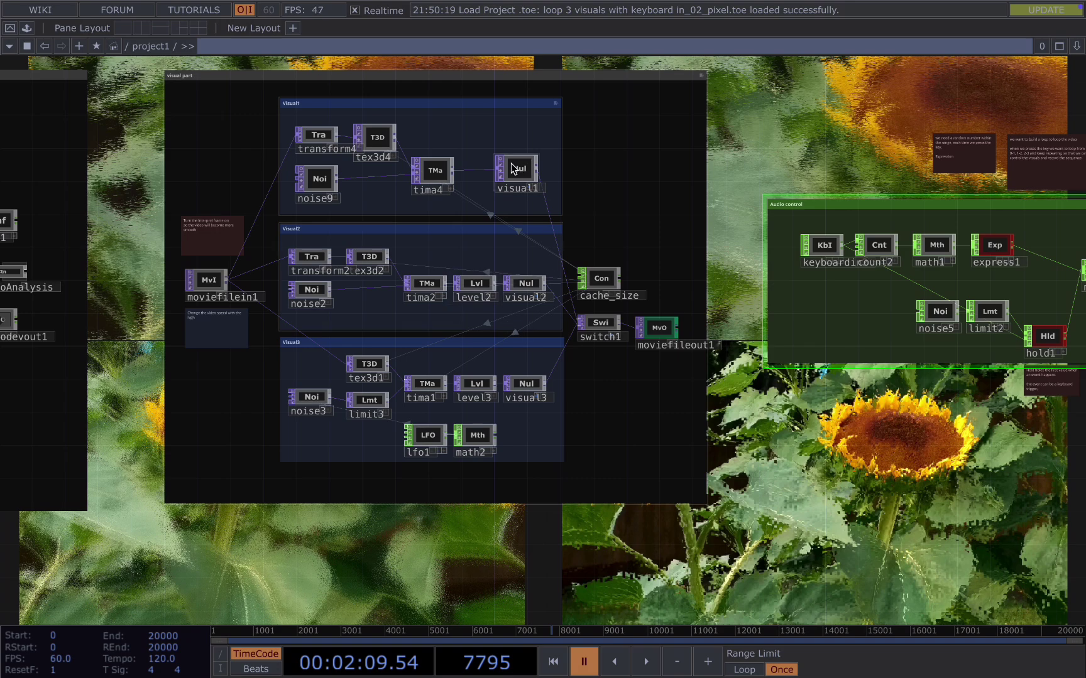
{"action": "left_click", "coordinate": [595, 327]}
{"action": "key", "text": "p"}
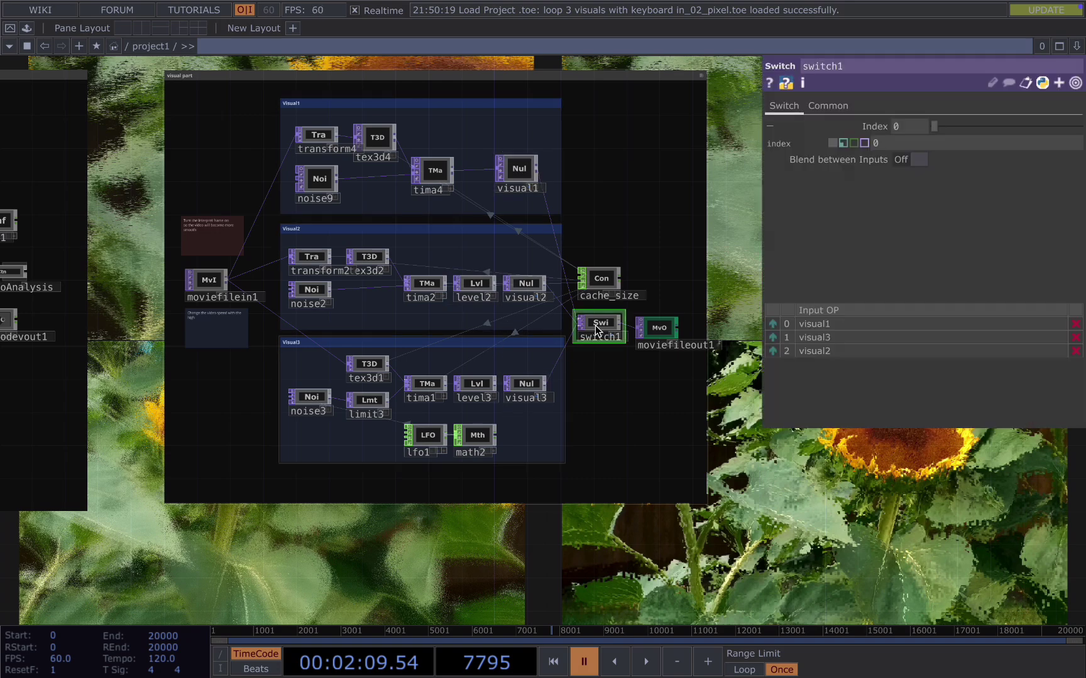
{"action": "scroll", "coordinate": [529, 311], "scroll_direction": "down", "scroll_amount": 3}
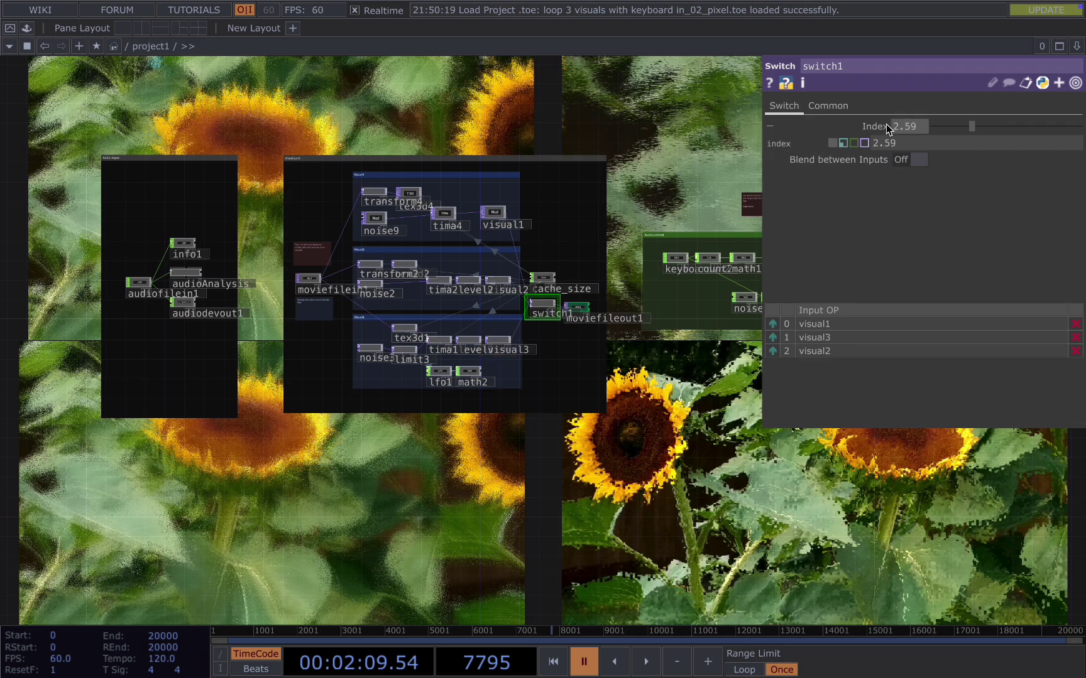
{"action": "key", "text": "h"}
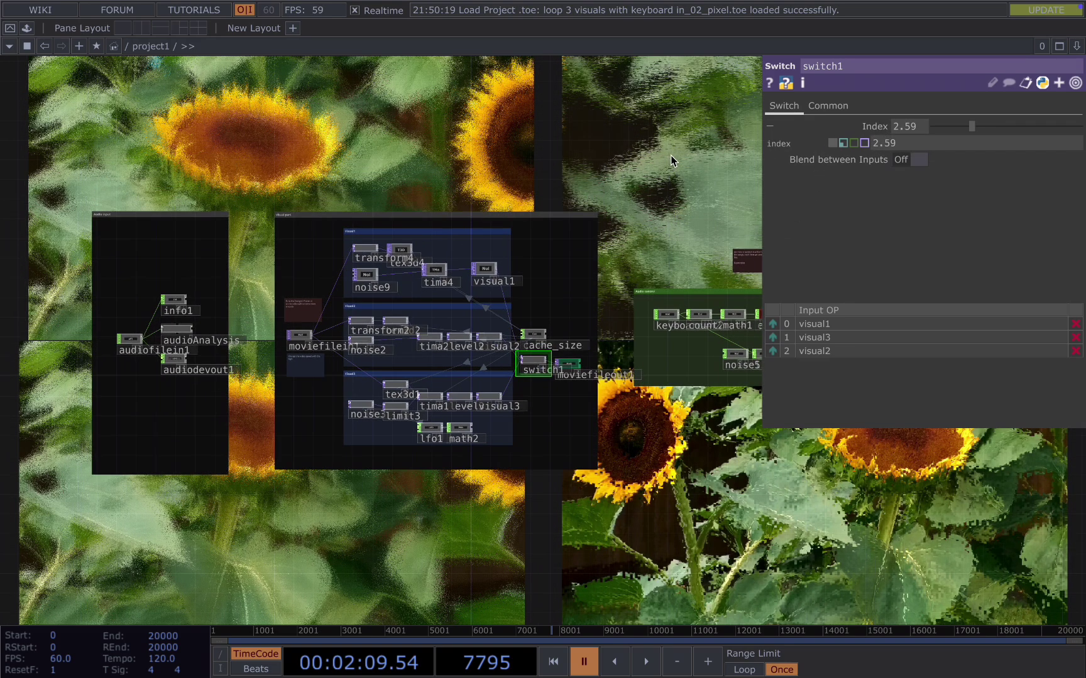
{"action": "left_click_drag", "start_coordinate": [972, 126], "coordinate": [949, 127]}
{"action": "left_click_drag", "start_coordinate": [673, 219], "coordinate": [640, 203]}
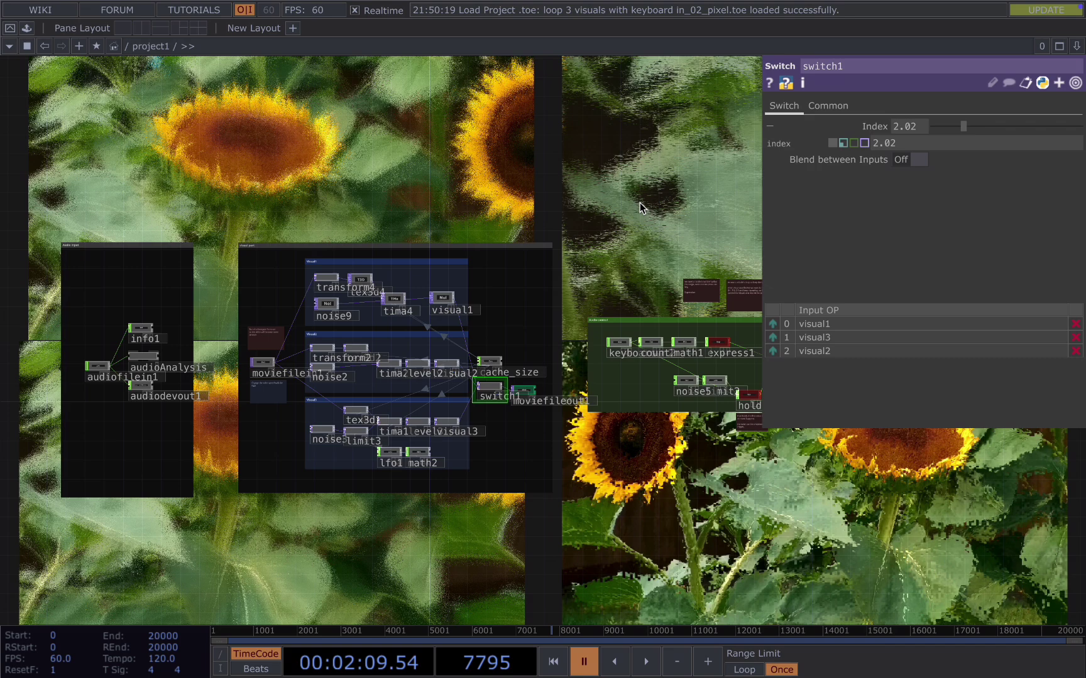
{"action": "left_click_drag", "start_coordinate": [640, 212], "coordinate": [529, 214]}
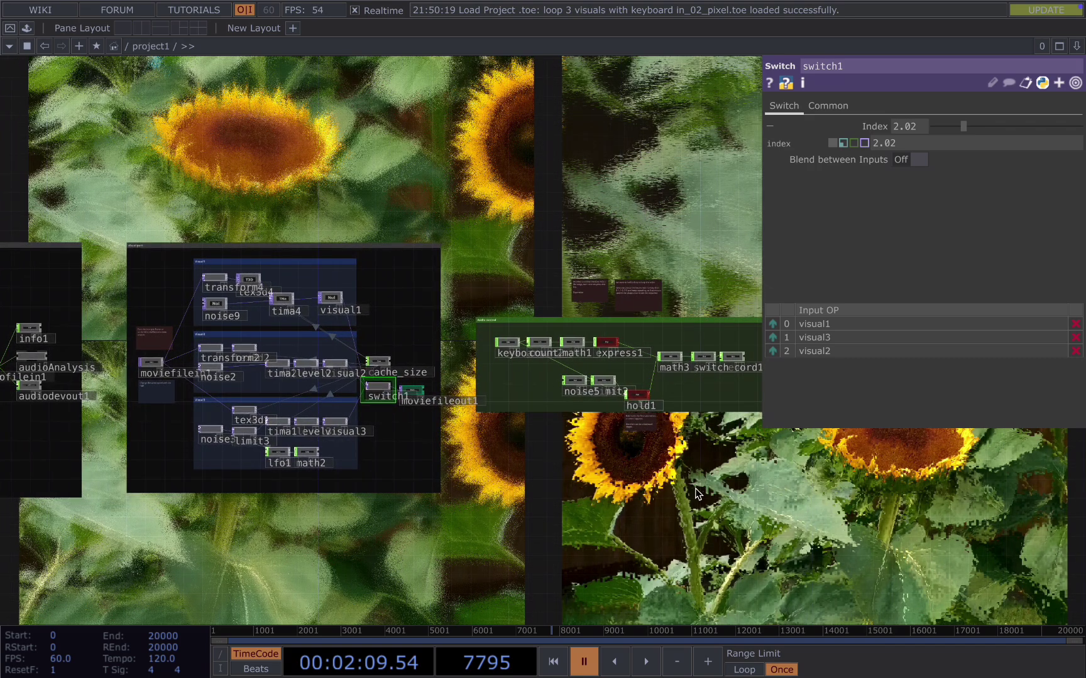
- Add a Keyboard In CHOP in an empty area of the network
{"action": "scroll", "coordinate": [575, 267], "scroll_direction": "down", "scroll_amount": 5}
{"action": "scroll", "coordinate": [490, 337], "scroll_direction": "up", "scroll_amount": 3}
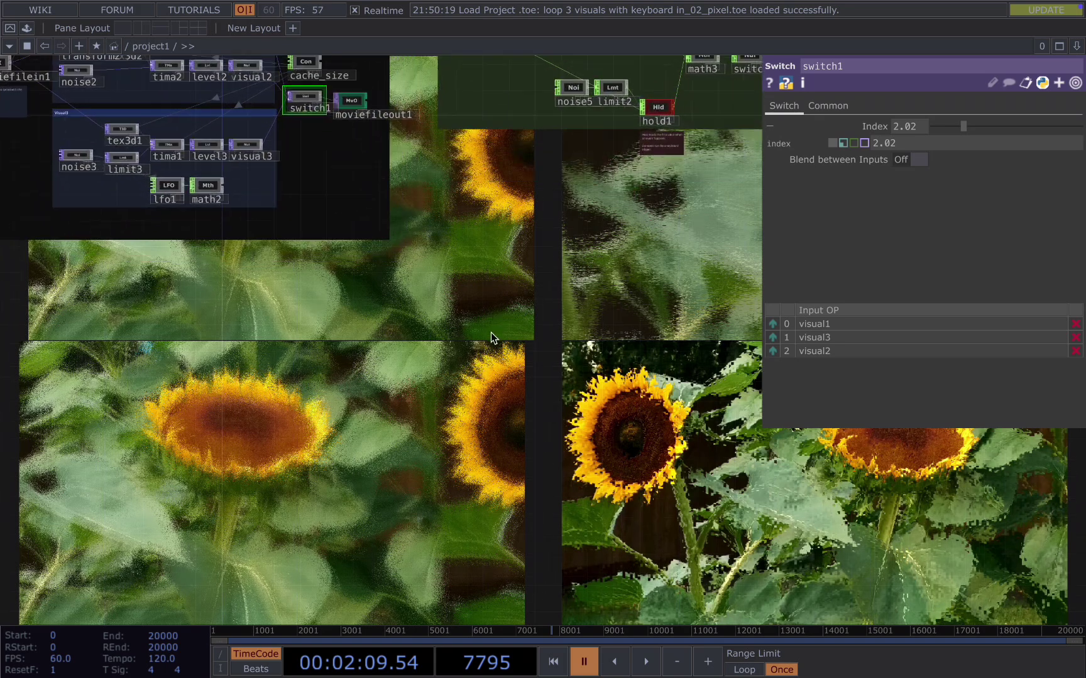
{"action": "key", "text": "Tab"}
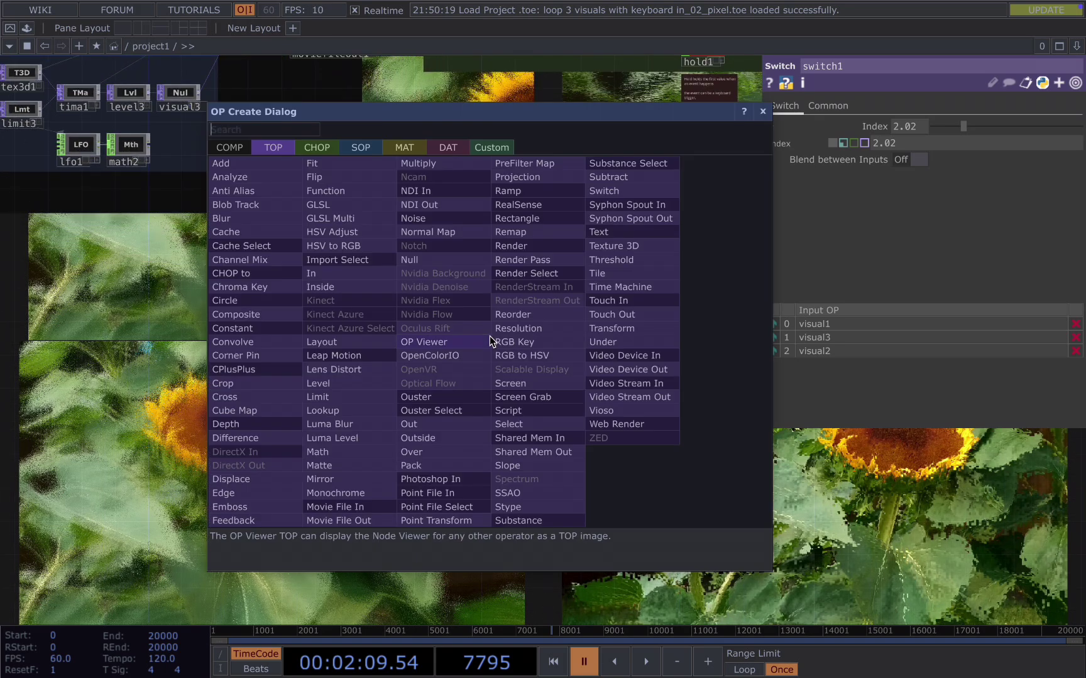
{"action": "type", "text": "ke"}
{"action": "left_click", "coordinate": [331, 149]}
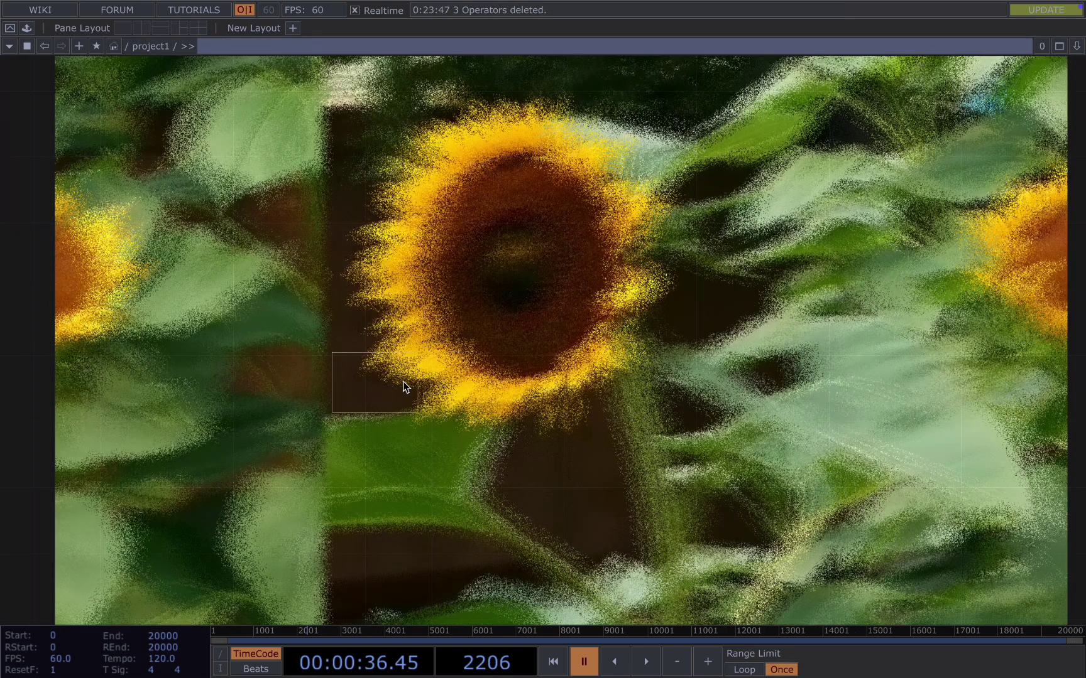
{"action": "left_click", "coordinate": [462, 379]}
- Append a Count CHOP to the output of the Keyboard In CHOP
{"action": "right_click", "coordinate": [501, 370]}
{"action": "type", "text": "c"}
{"action": "left_click", "coordinate": [359, 306]}
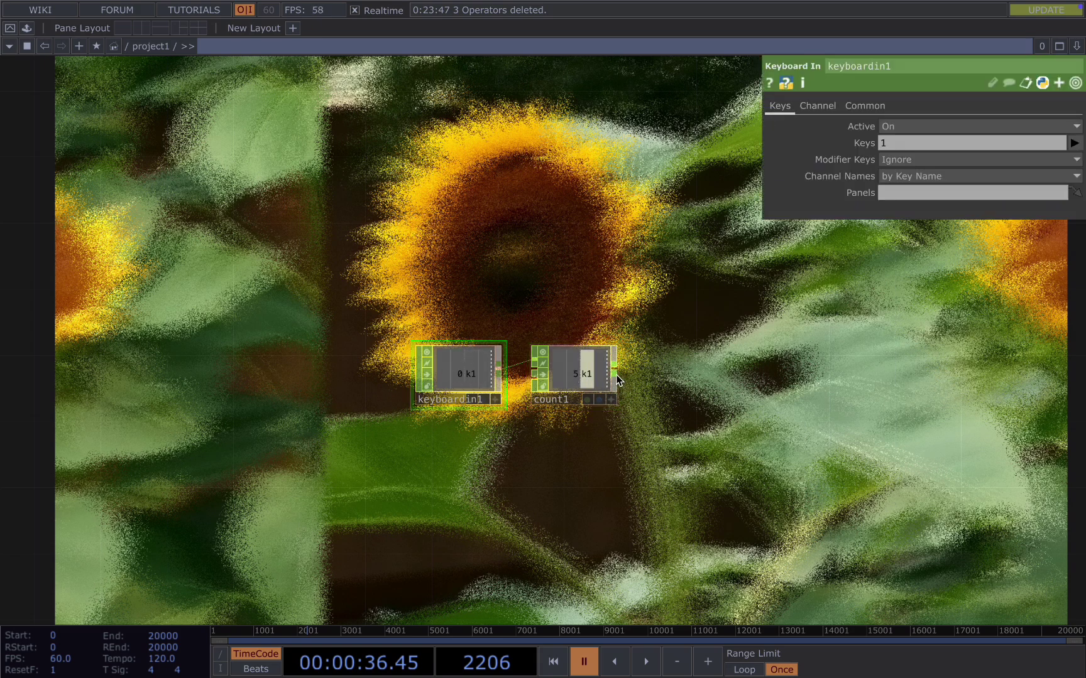
- Append an Expression CHOP to the output of the Count CHOP
{"action": "right_click", "coordinate": [615, 373]}
{"action": "type", "text": "ex"}
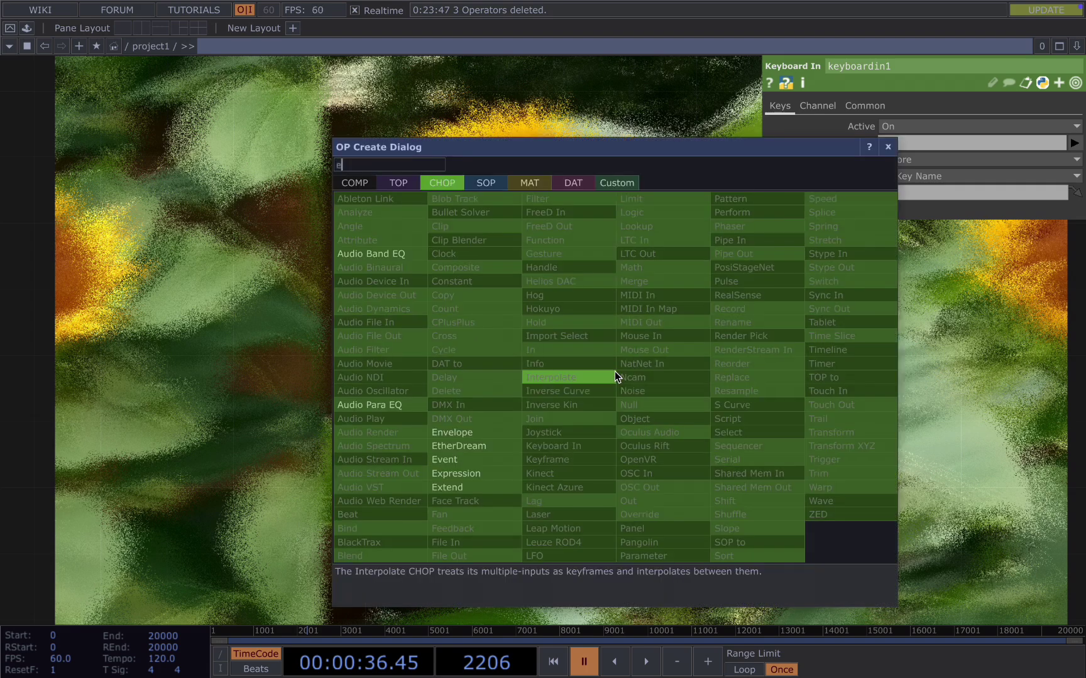
{"action": "left_click", "coordinate": [508, 473]}
{"action": "left_click", "coordinate": [678, 371]}
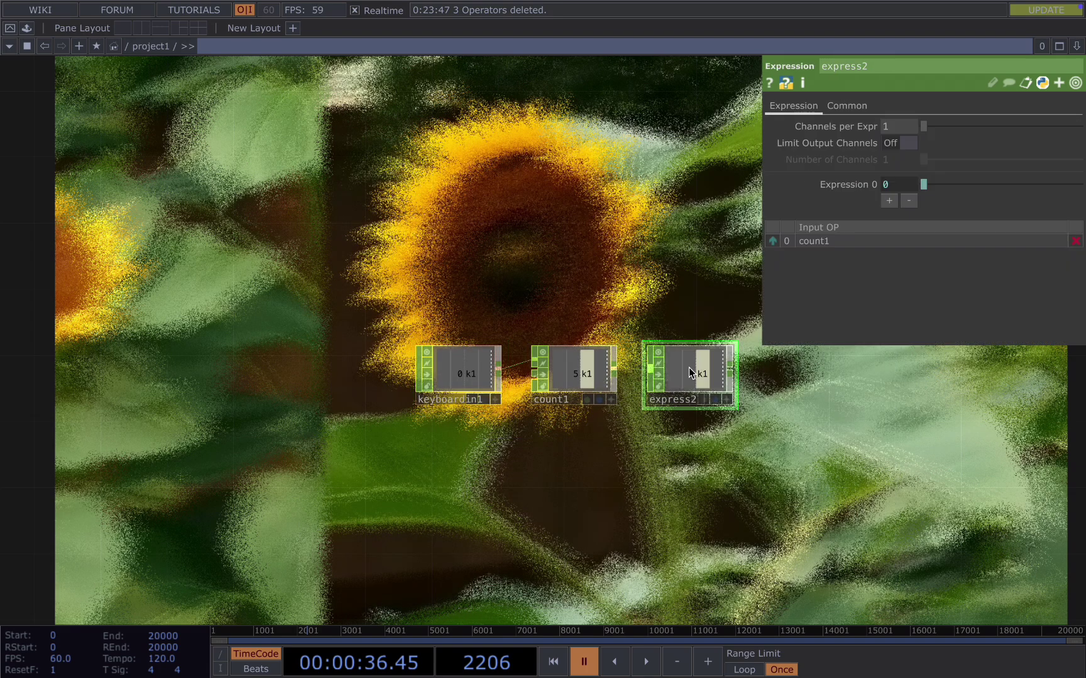
- Set Expression 0 of the Expression CHOP to me.inputVal%3
{"action": "left_click", "coordinate": [848, 184]}
{"action": "left_click", "coordinate": [967, 205]}
{"action": "type", "text": "%3"}
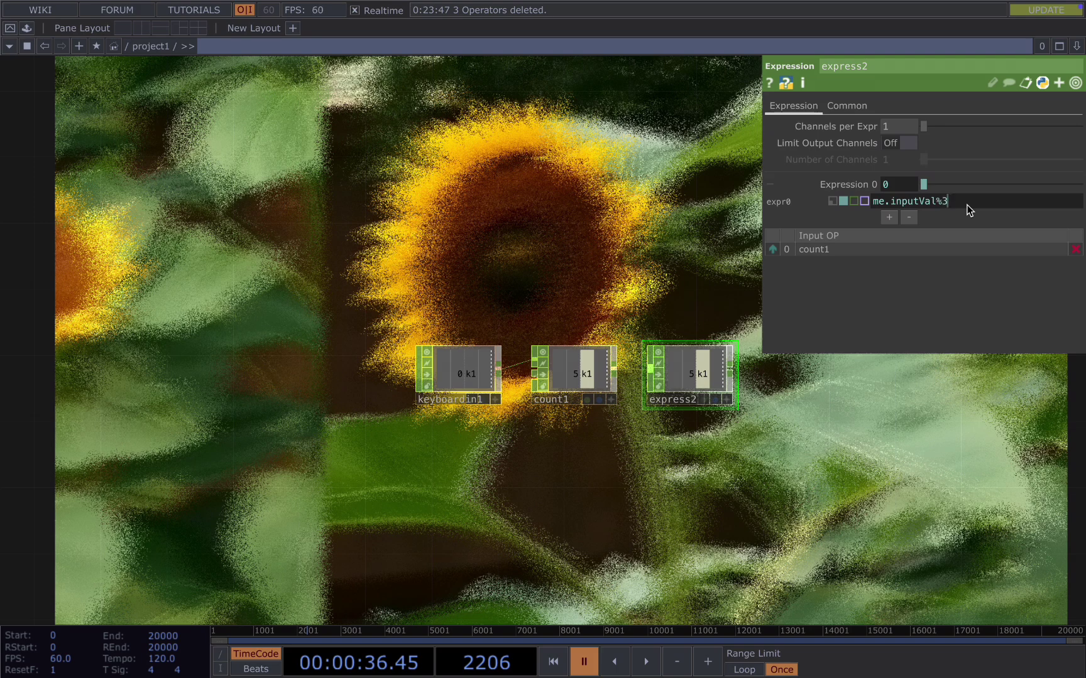
{"action": "key", "text": "Return"}
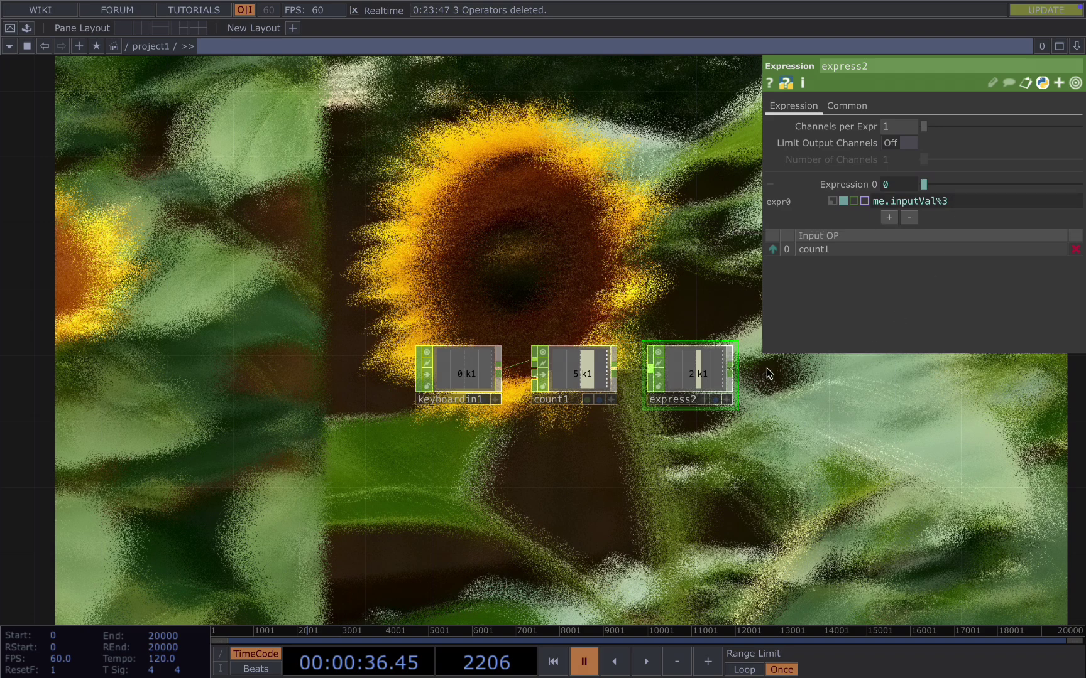
- Trigger the Keyboard In channel k1 ten times to test how the Count and Expression values respond
{"action": "key", "text": "1"}
{"action": "key", "text": "1"}
{"action": "key", "text": "1"}
{"action": "key", "text": "1"}
{"action": "key", "text": "1"}
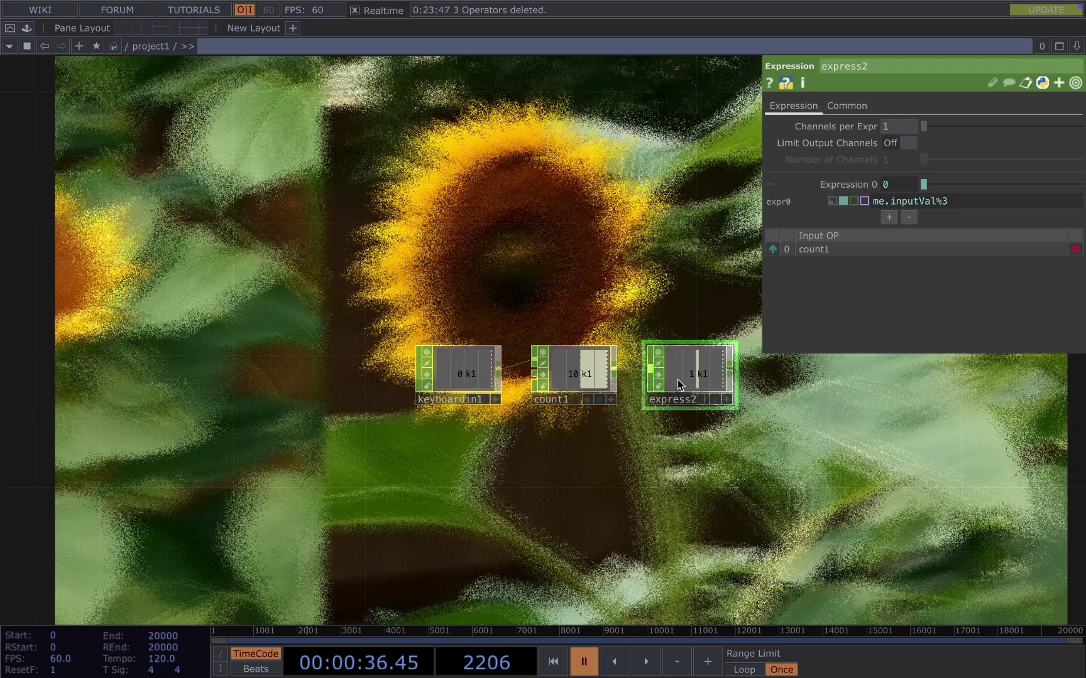
{"action": "key", "text": "1"}
{"action": "key", "text": "1"}
{"action": "key", "text": "1"}
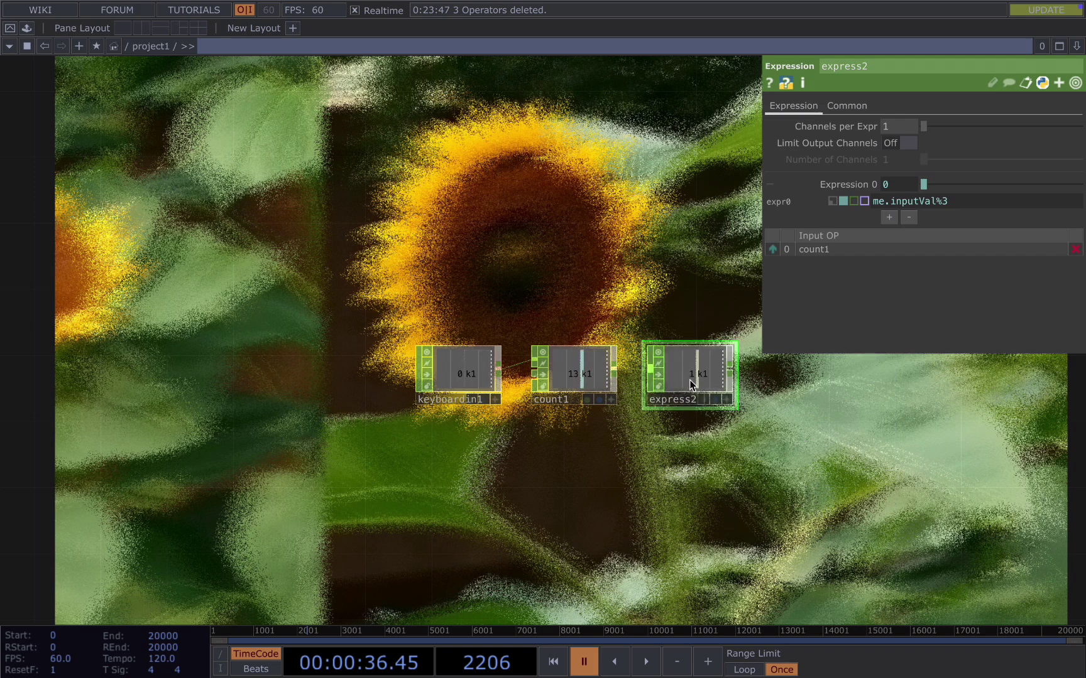
{"action": "key", "text": "1"}
{"action": "key", "text": "1"}
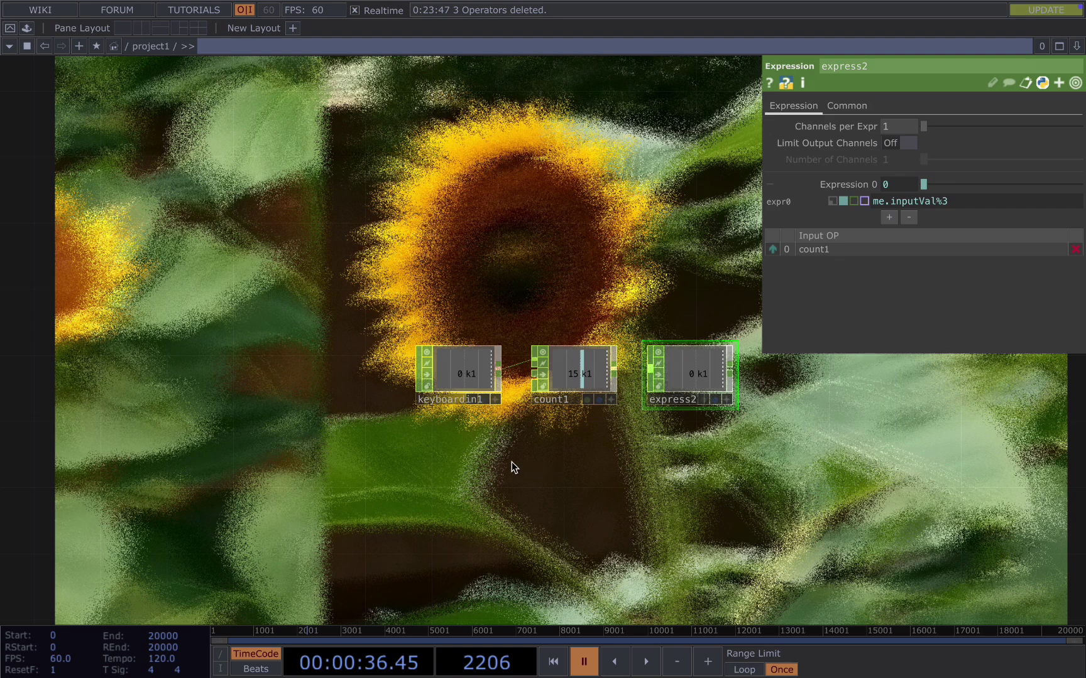
- Add a Noise CHOP below the keyboard chain and turn on its Time Slice option
{"action": "key", "text": "Tab"}
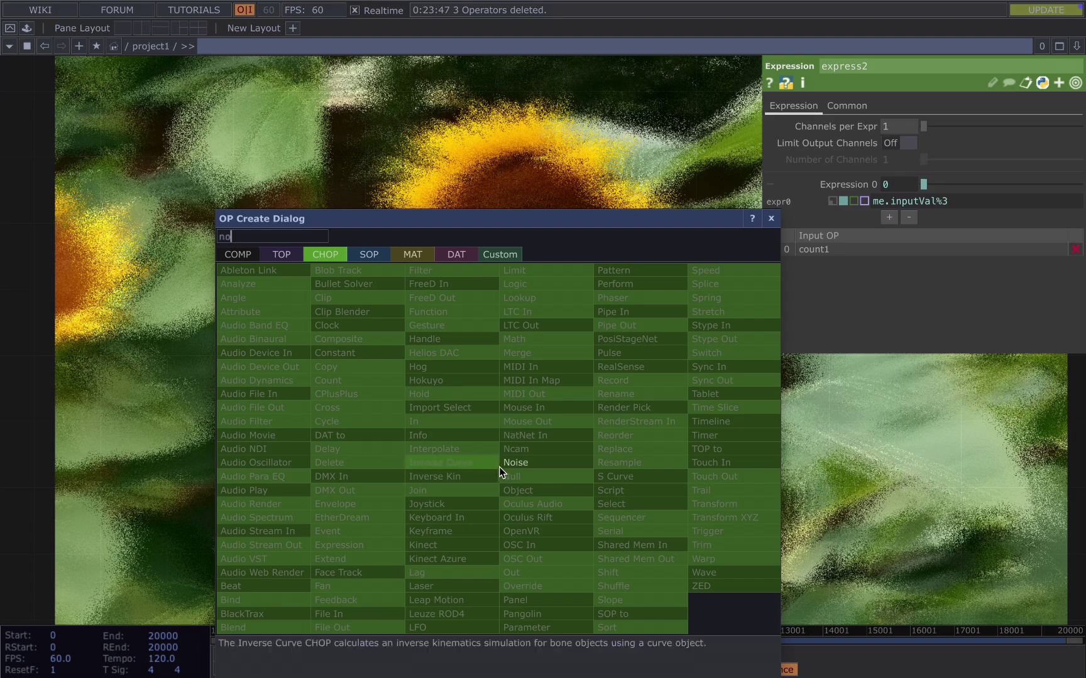
{"action": "left_click", "coordinate": [500, 466]}
{"action": "left_click", "coordinate": [509, 468]}
{"action": "left_click", "coordinate": [936, 105]}
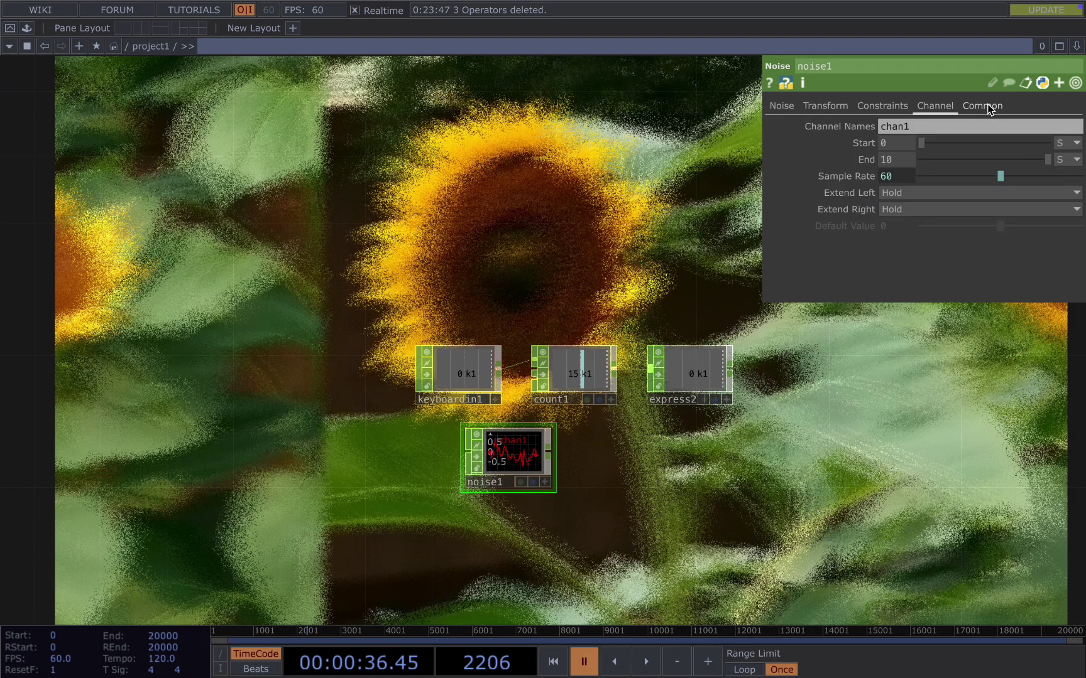
{"action": "left_click", "coordinate": [983, 105]}
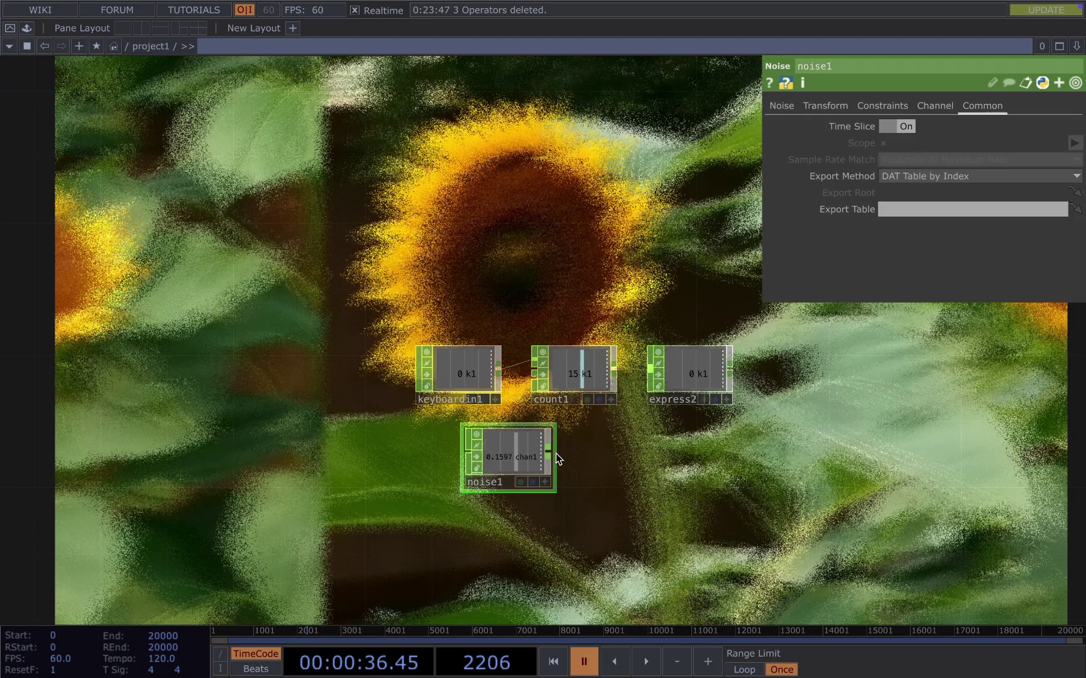
- Set the Noise CHOP's Seed to absTime.seconds and play the timeline from a further frame to check the noise
{"action": "left_click", "coordinate": [825, 105]}
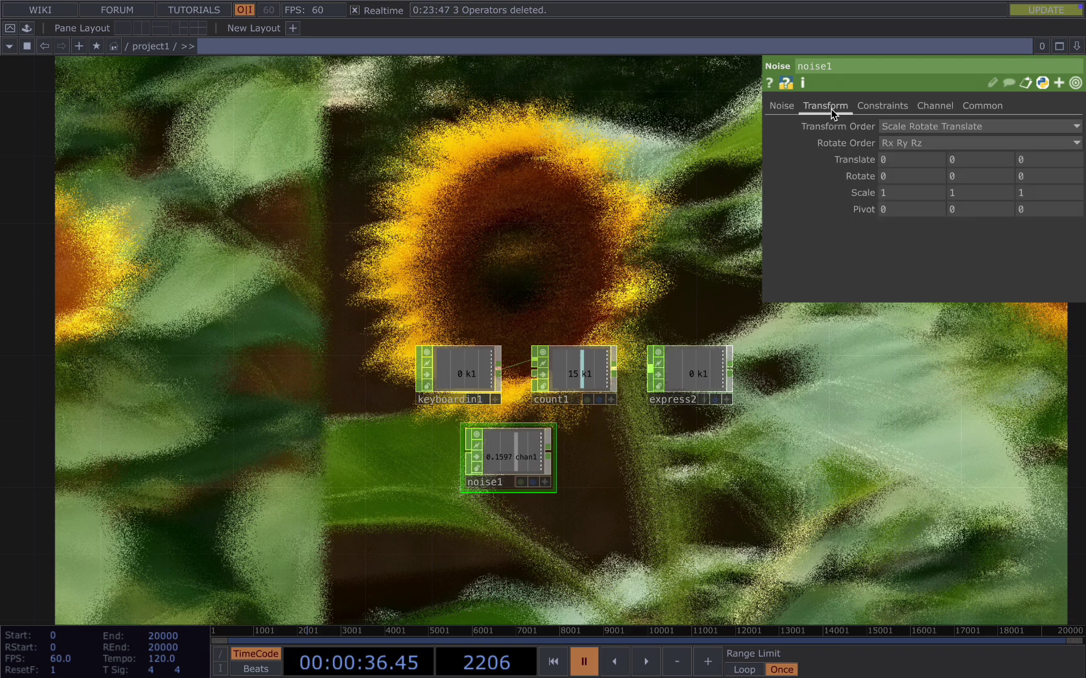
{"action": "left_click", "coordinate": [793, 106]}
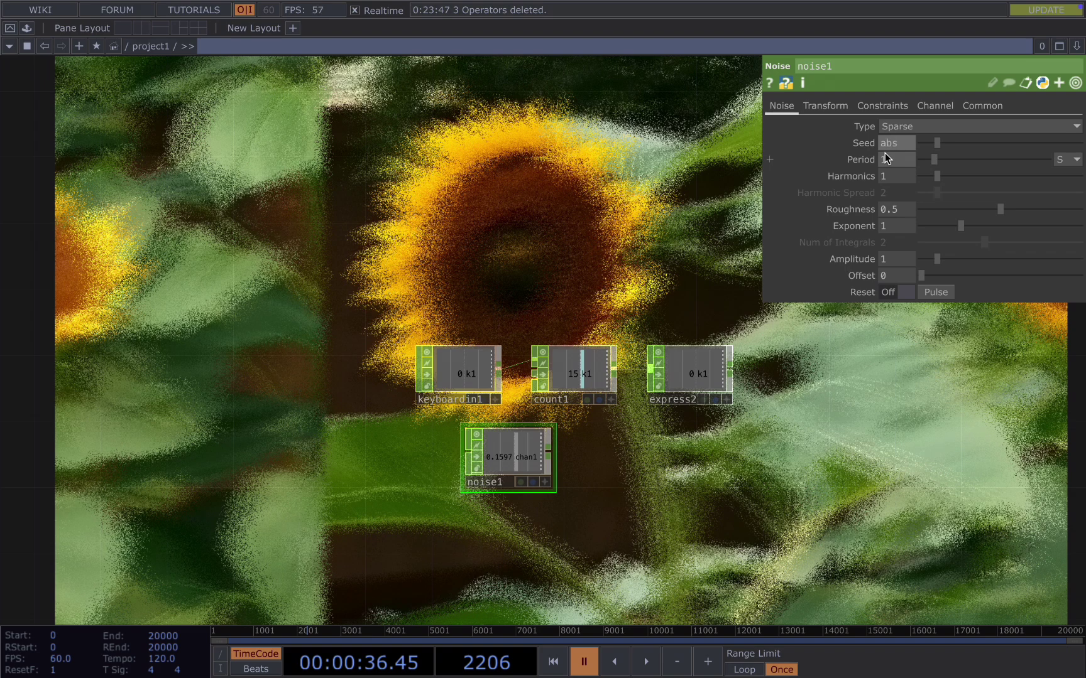
{"action": "type", "text": "Tome.seconds"}
{"action": "key", "text": "Return"}
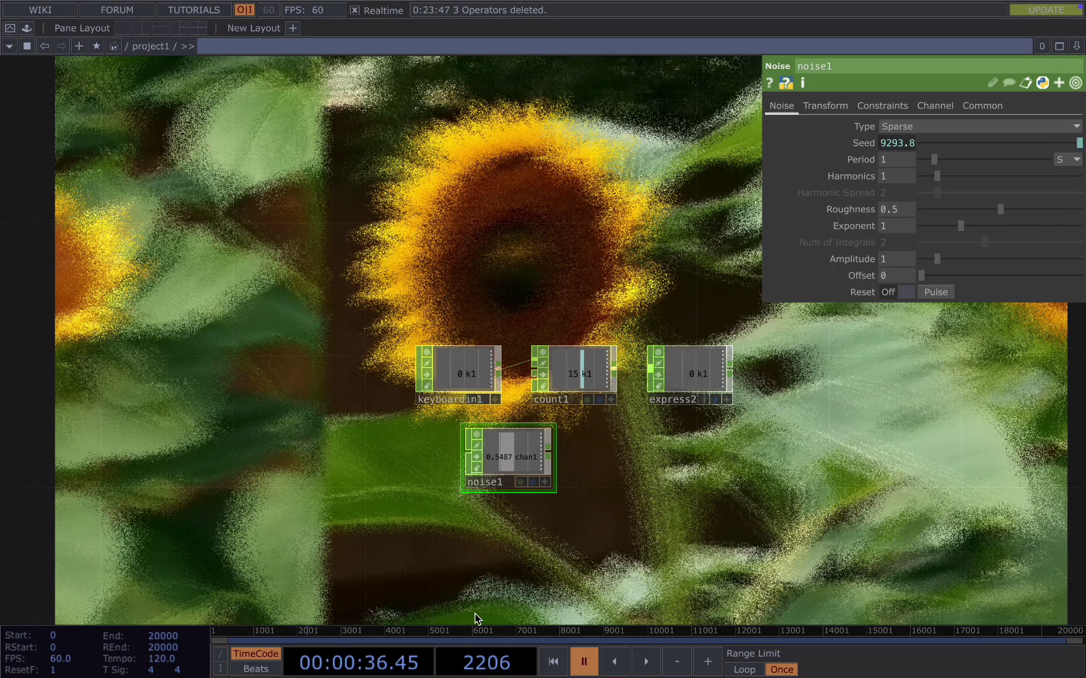
{"action": "left_click", "coordinate": [459, 632]}
{"action": "key", "text": "space"}
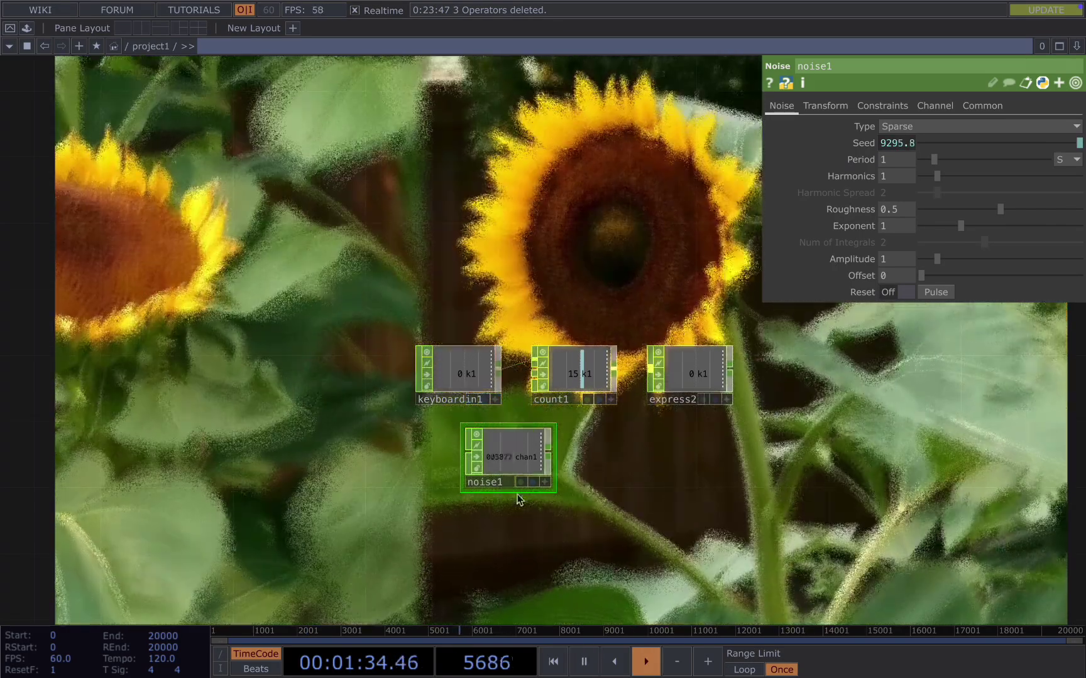
{"action": "key", "text": "Tab"}
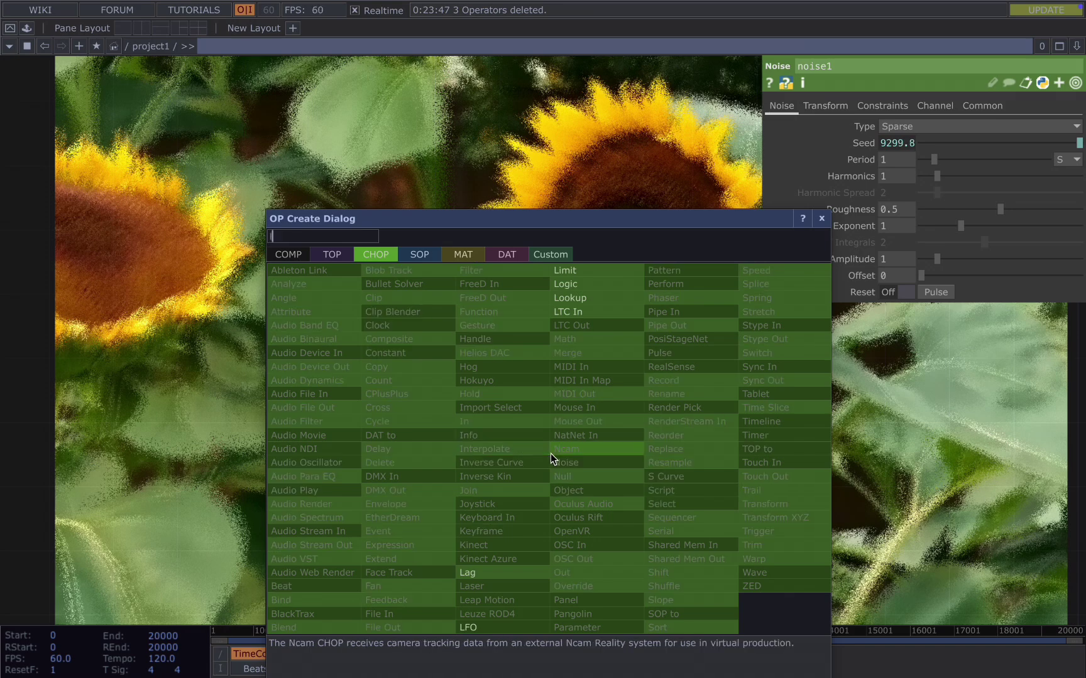
{"action": "left_click", "coordinate": [607, 271]}
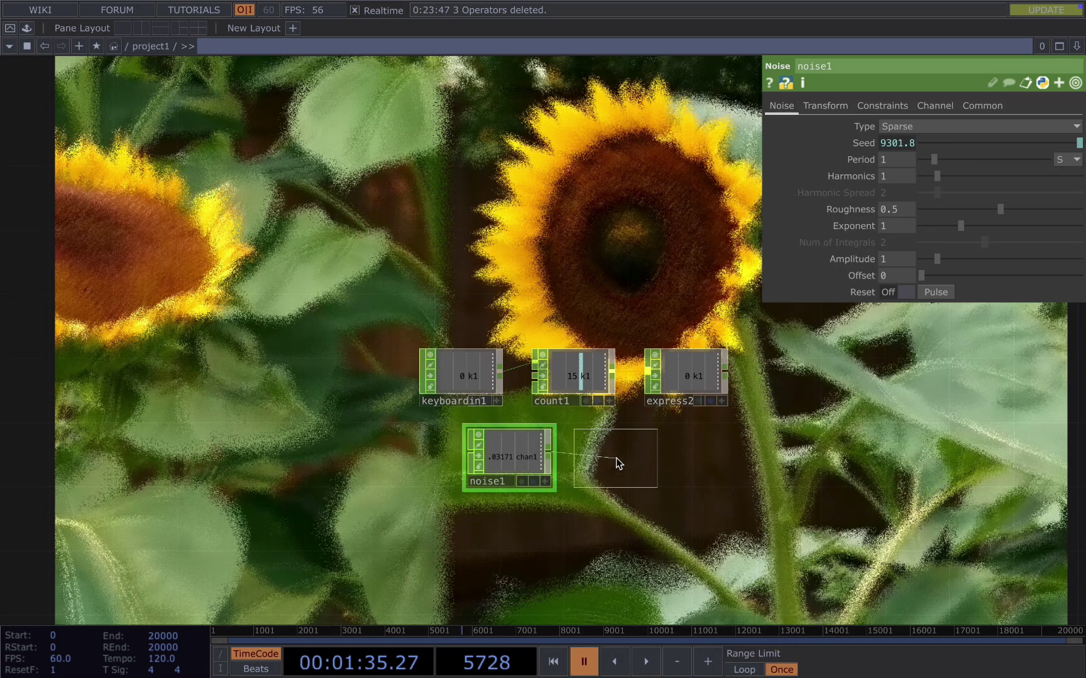
{"action": "left_click", "coordinate": [618, 463]}
{"action": "left_click", "coordinate": [820, 106]}
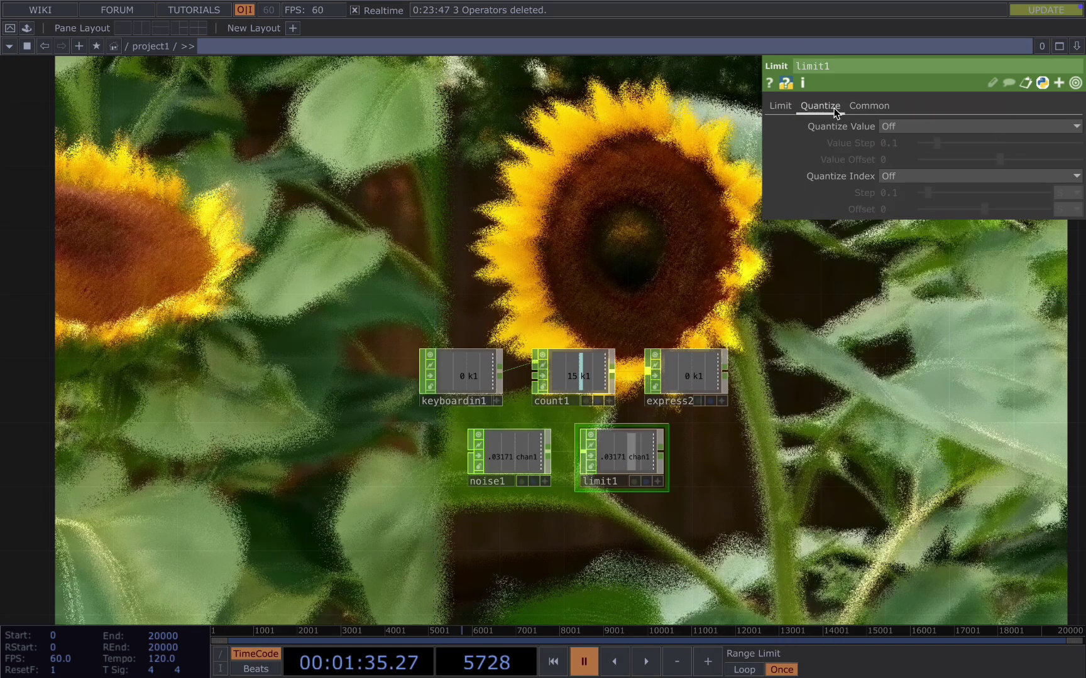
{"action": "left_click", "coordinate": [787, 107]}
{"action": "left_click", "coordinate": [868, 107]}
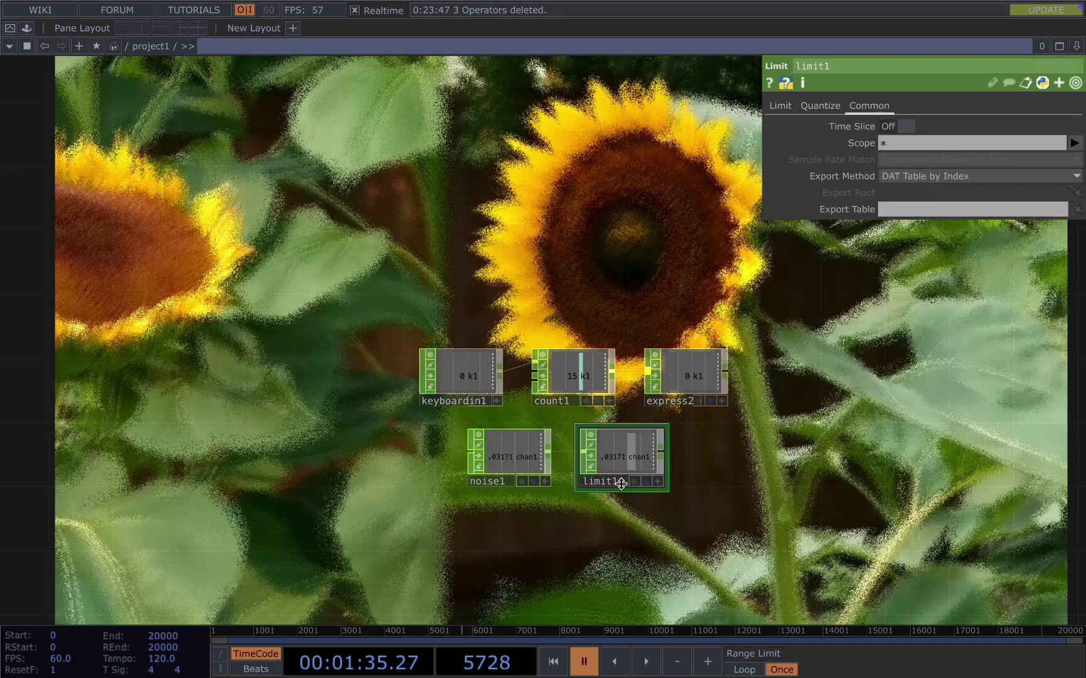
{"action": "key", "text": "Delete"}
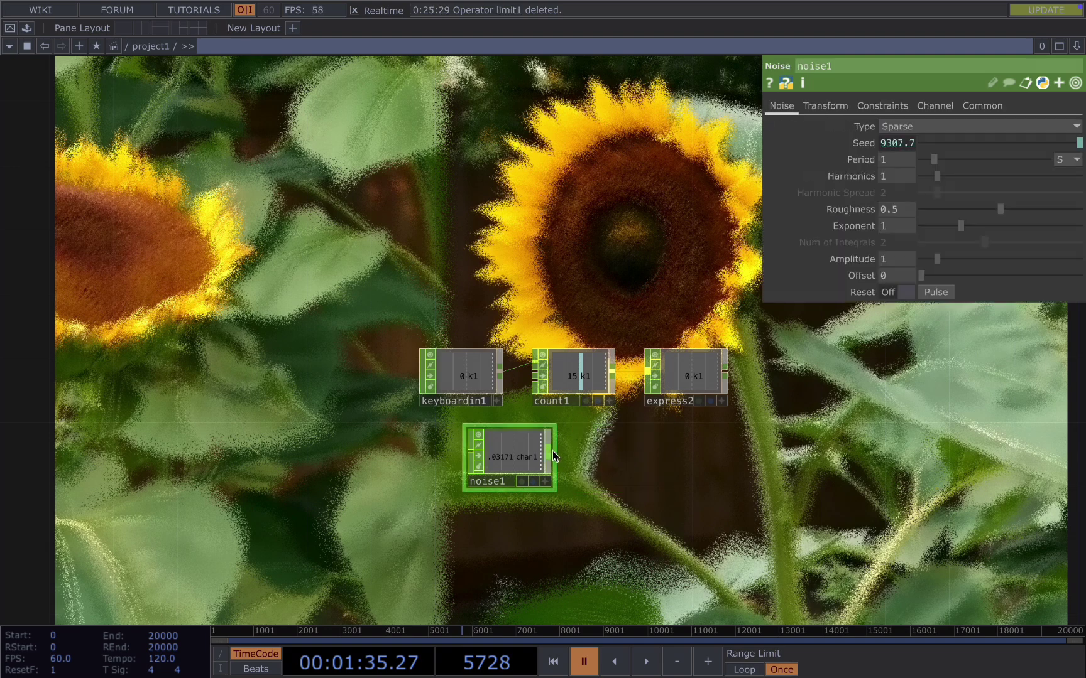
- Append a Math CHOP to the Noise CHOP and set its From Range to -1 to 1
{"action": "right_click", "coordinate": [552, 450]}
{"action": "left_click", "coordinate": [561, 335]}
{"action": "left_click", "coordinate": [611, 459]}
{"action": "left_click", "coordinate": [811, 105]}
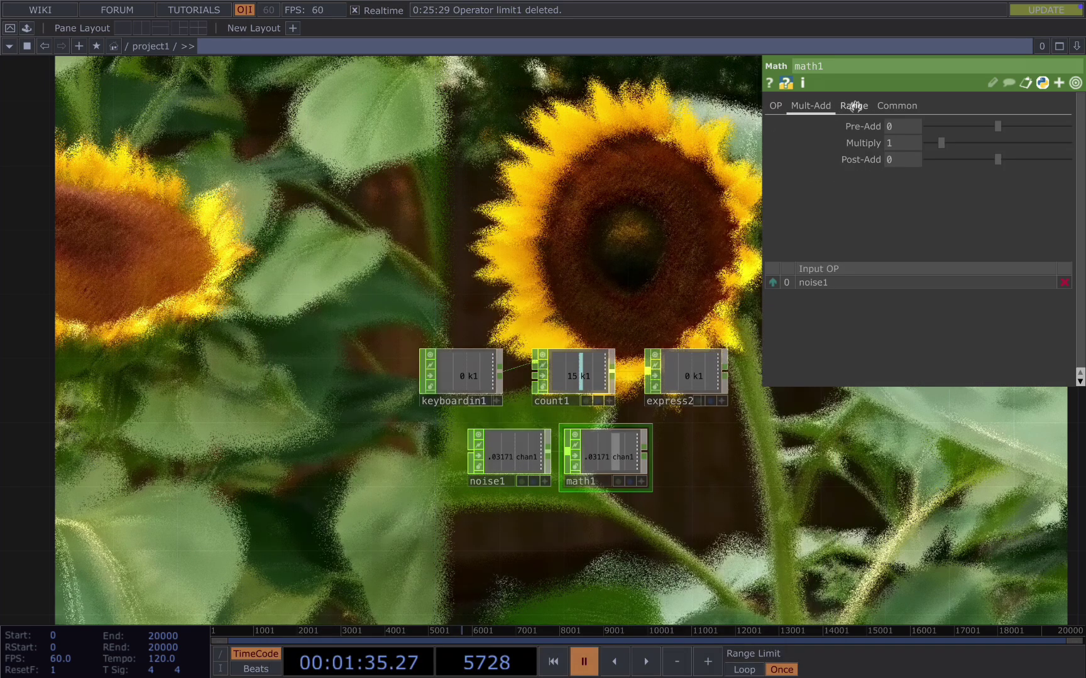
{"action": "left_click", "coordinate": [855, 106]}
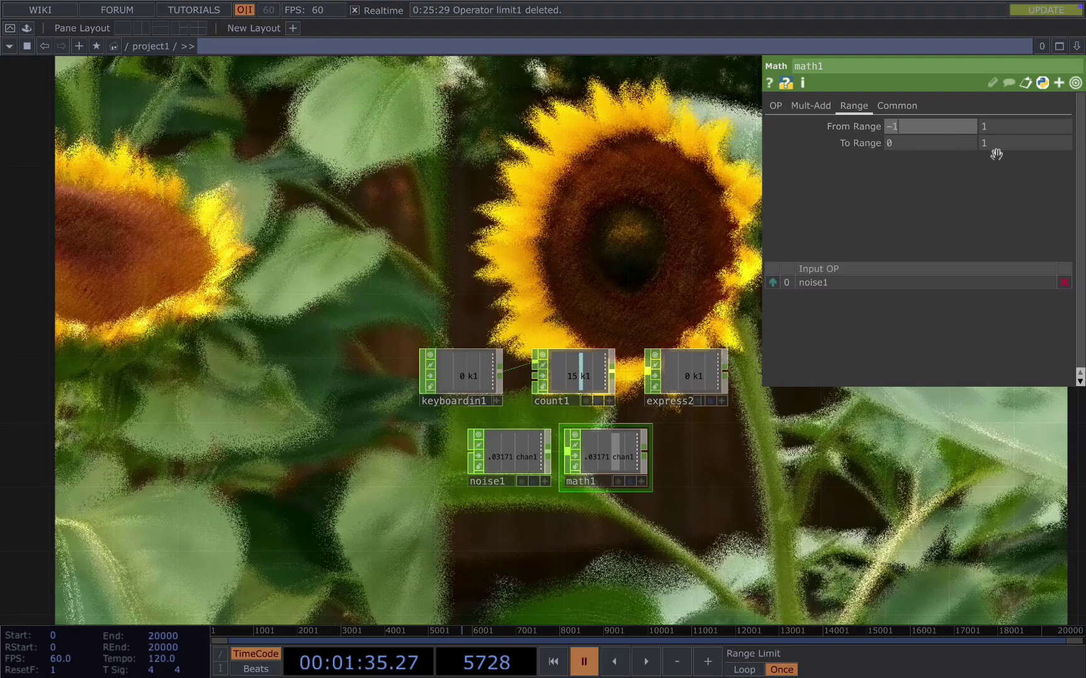
- Play the timeline briefly to check the remapped Math output and pause it
{"action": "key", "text": "space"}
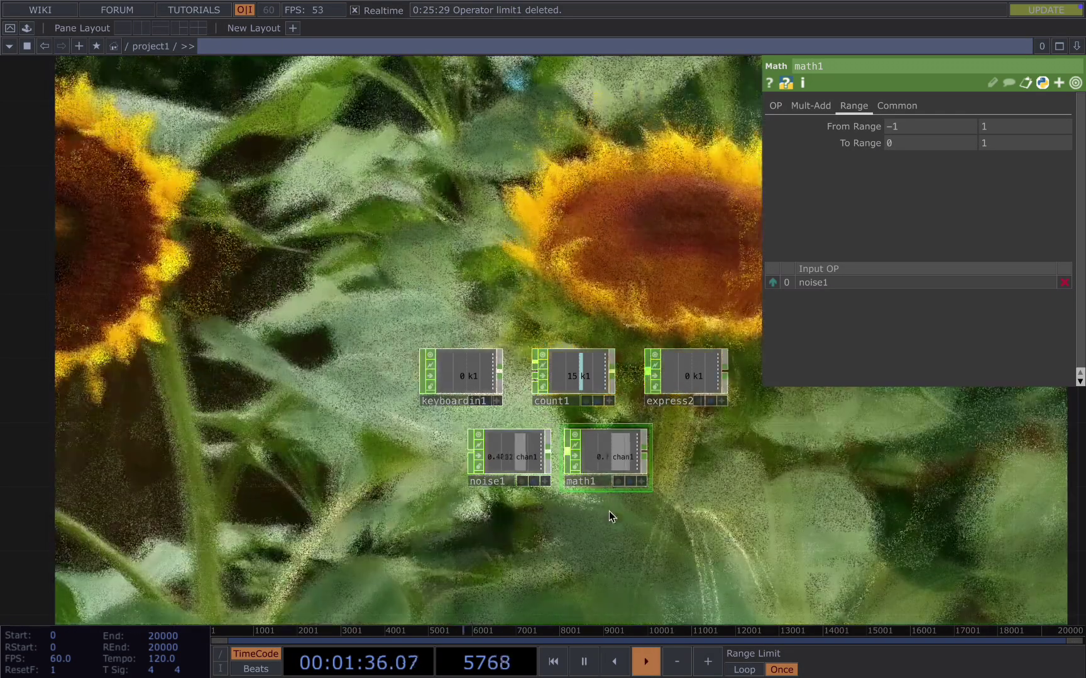
{"action": "scroll", "coordinate": [590, 471], "scroll_direction": "up", "scroll_amount": 1}
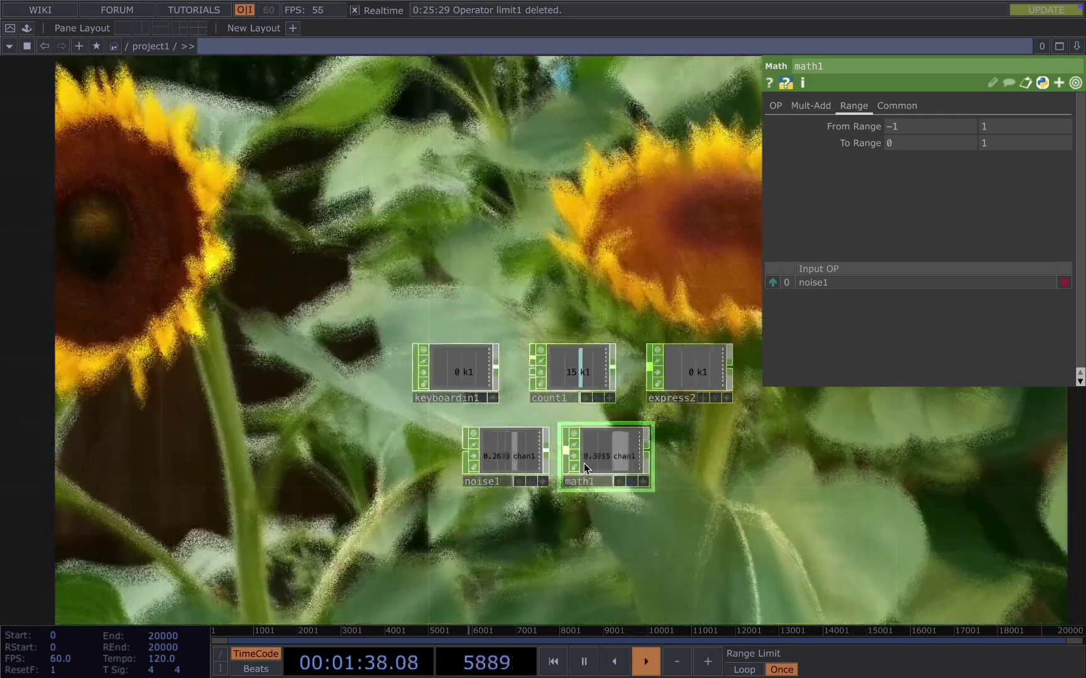
{"action": "key", "text": "space"}
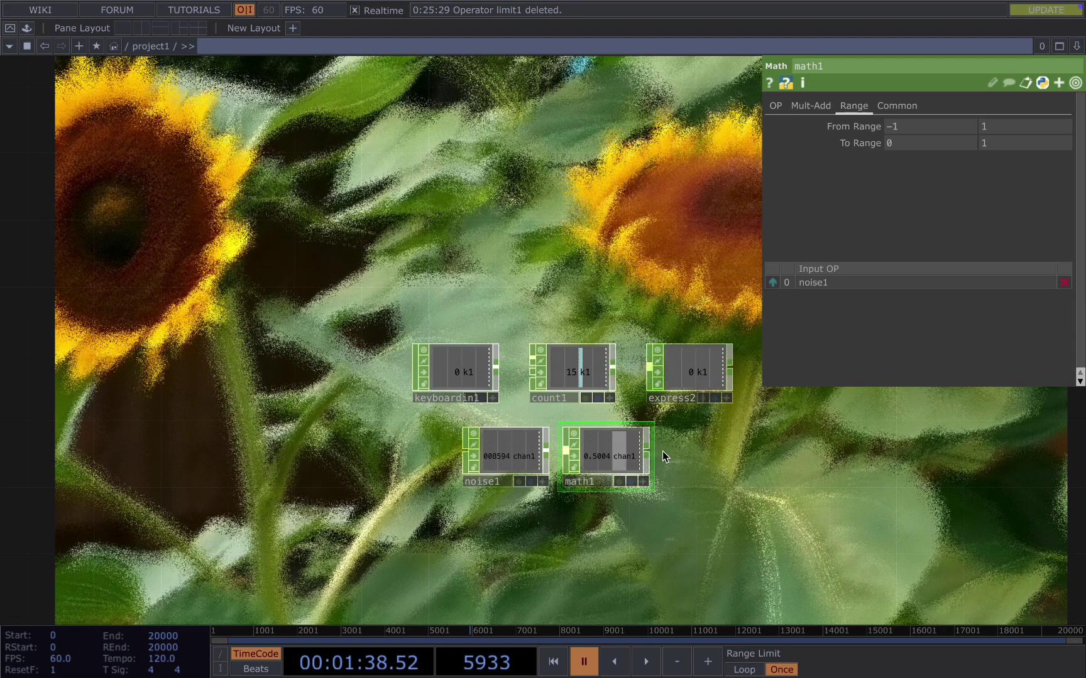
- Add a Hold CHOP after math1, taking math1 as its source and keyboardin1 as its trigger
{"action": "key", "text": "Tab"}
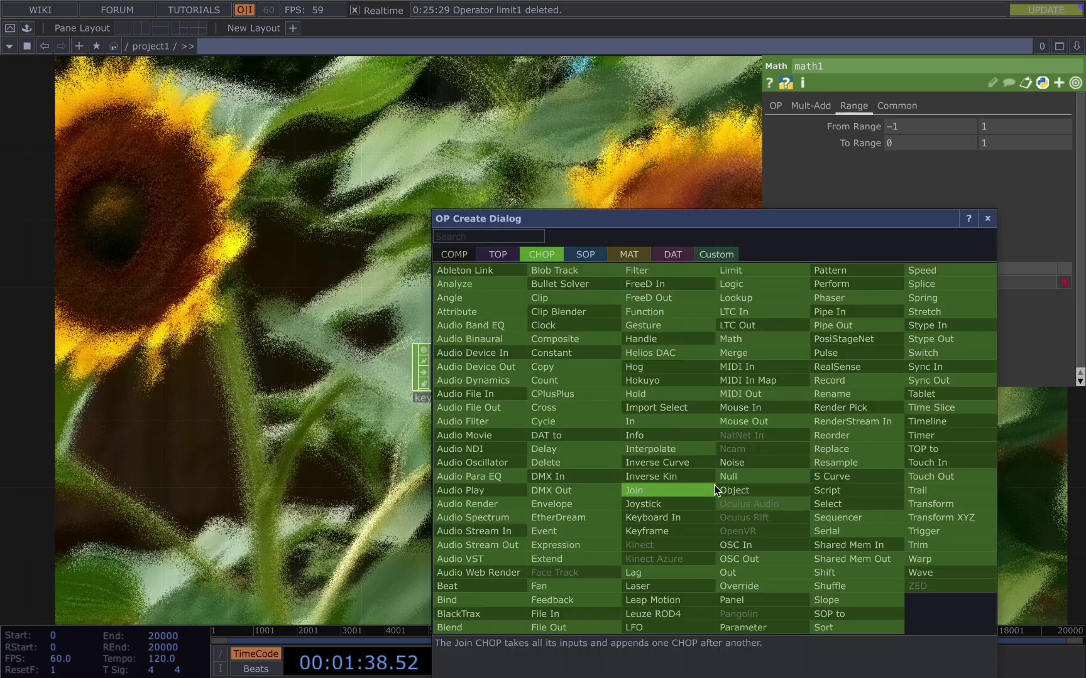
{"action": "type", "text": "hol"}
{"action": "left_click", "coordinate": [673, 394]}
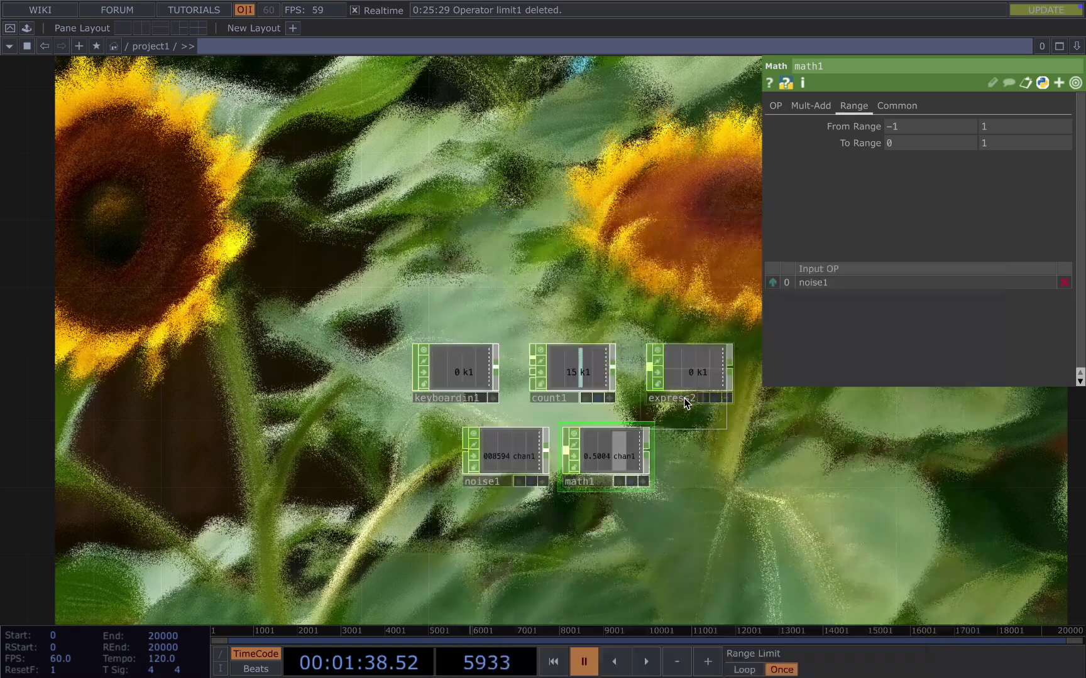
{"action": "left_click", "coordinate": [713, 506]}
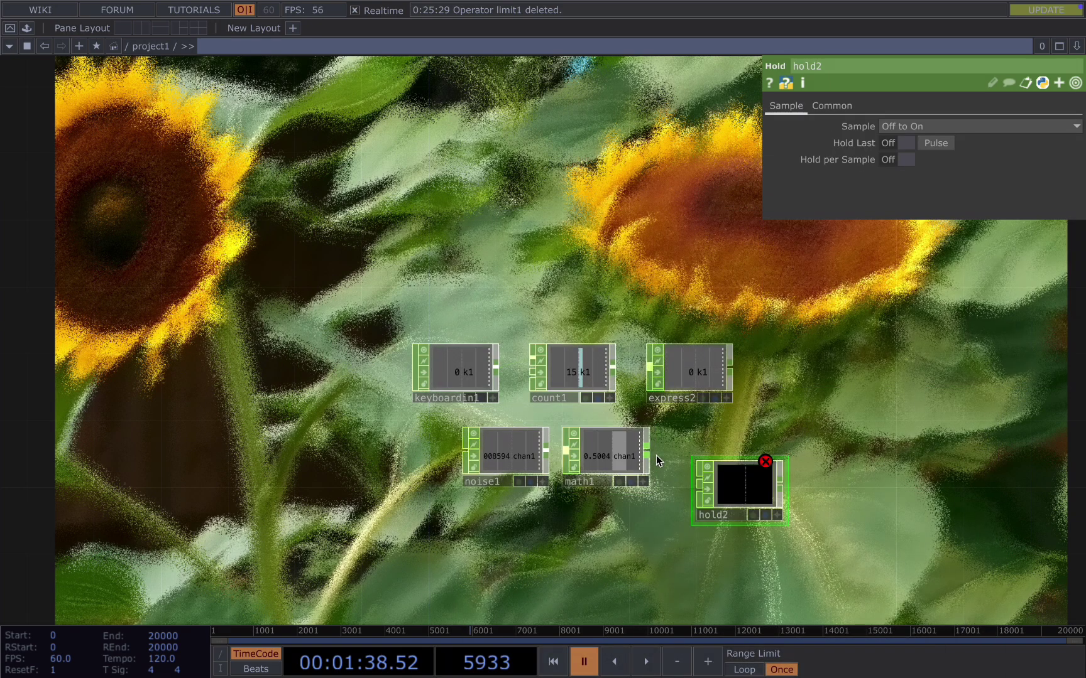
{"action": "left_click_drag", "start_coordinate": [504, 368], "coordinate": [735, 500]}
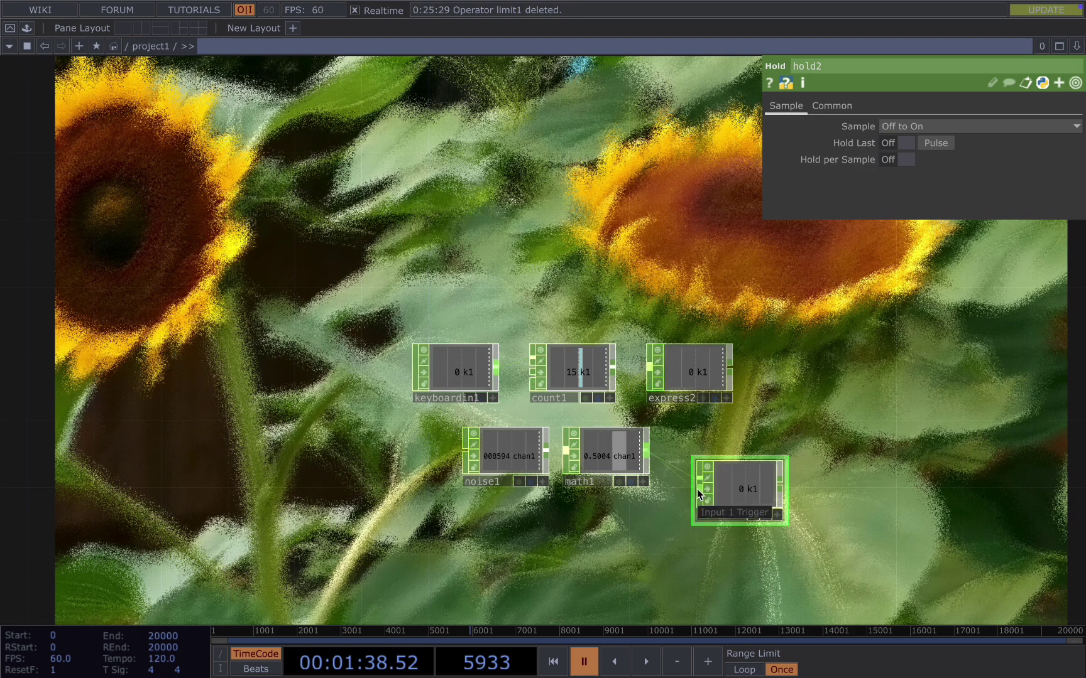
{"action": "left_click_drag", "start_coordinate": [650, 506], "coordinate": [525, 529]}
{"action": "left_click_drag", "start_coordinate": [680, 519], "coordinate": [699, 485]}
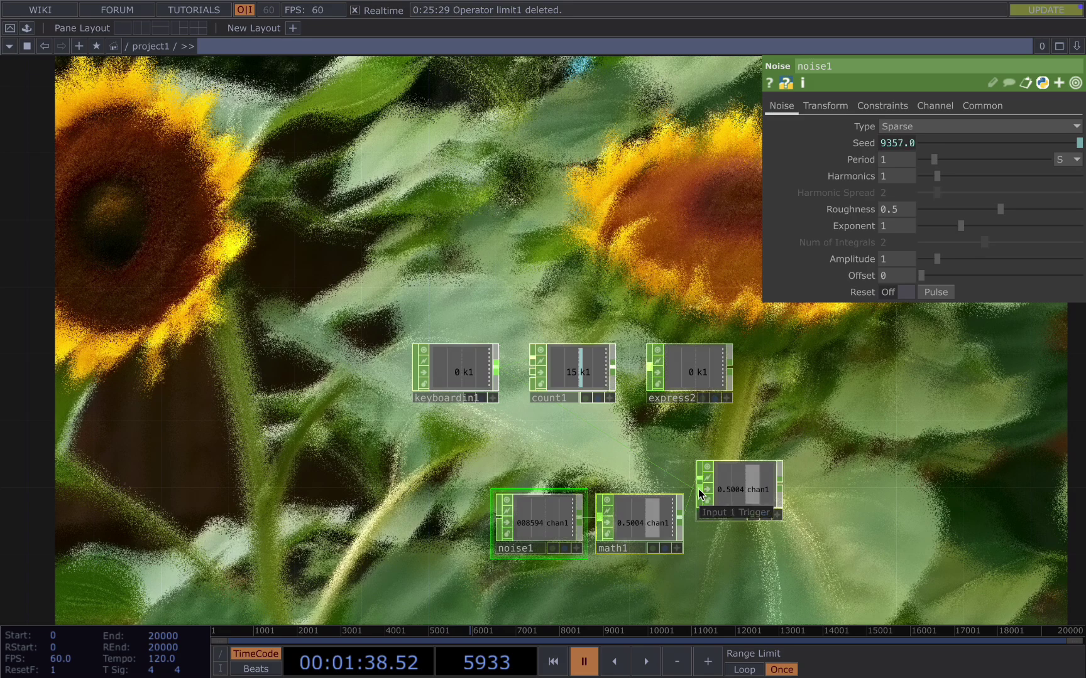
{"action": "left_click_drag", "start_coordinate": [729, 490], "coordinate": [728, 507]}
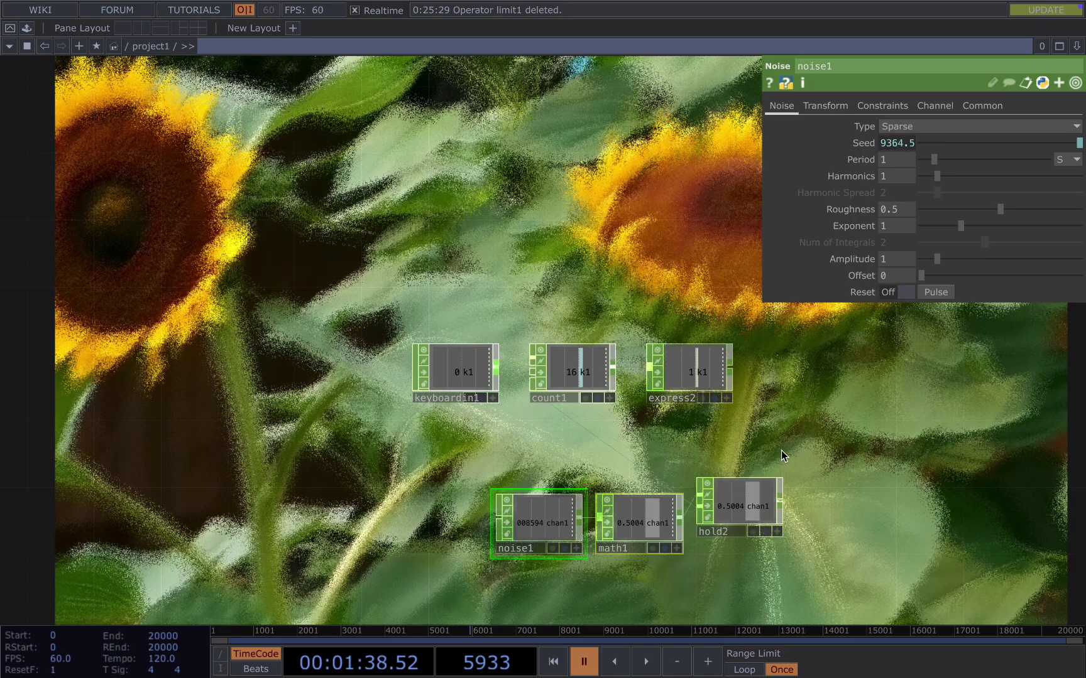
- Play the timeline and trigger the keyboard input repeatedly to check the Hold CHOP's sampled values, pausing at the end
{"action": "left_click", "coordinate": [533, 636]}
{"action": "left_click", "coordinate": [646, 661]}
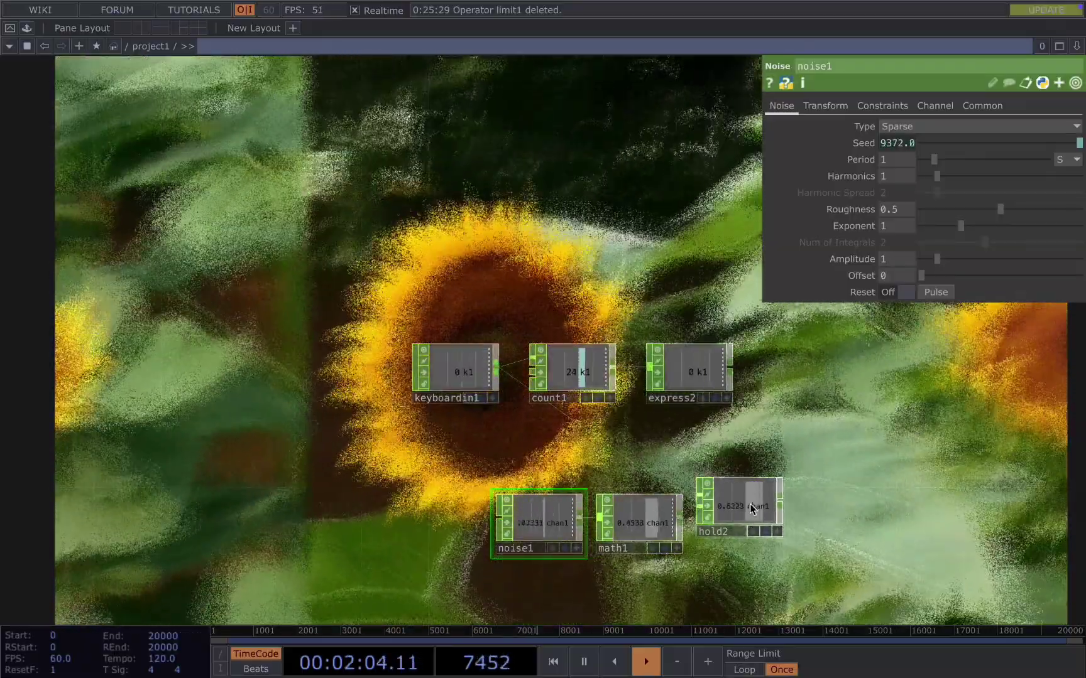
{"action": "key", "text": "a"}
{"action": "key", "text": "a"}
{"action": "key", "text": "a"}
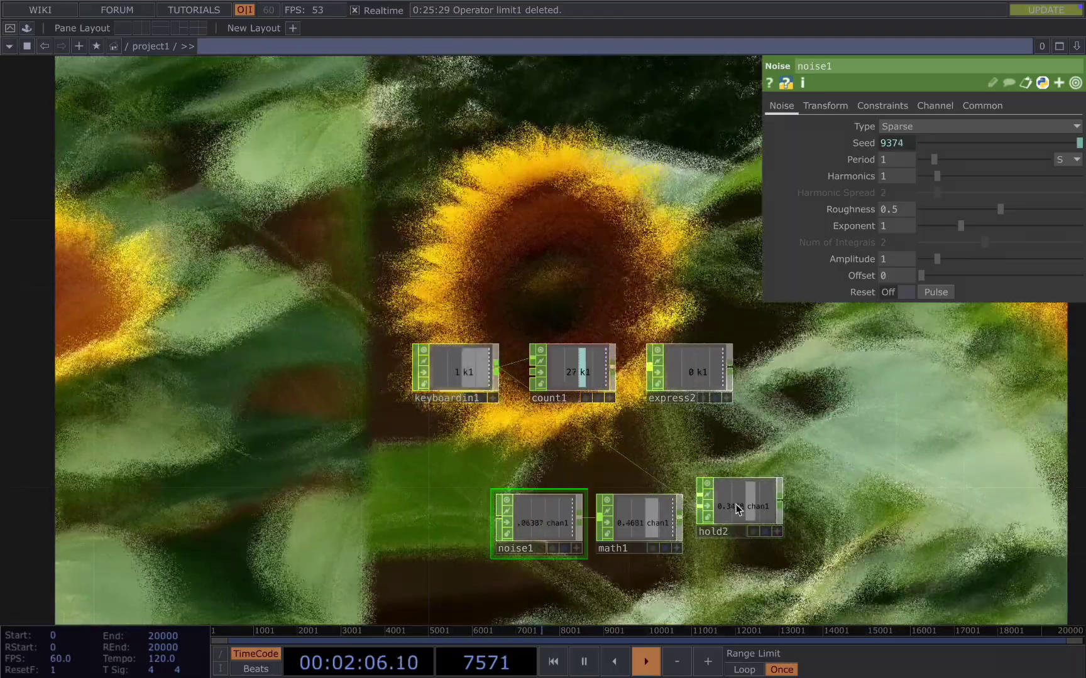
{"action": "key", "text": "a"}
{"action": "key", "text": "a"}
{"action": "key", "text": "a"}
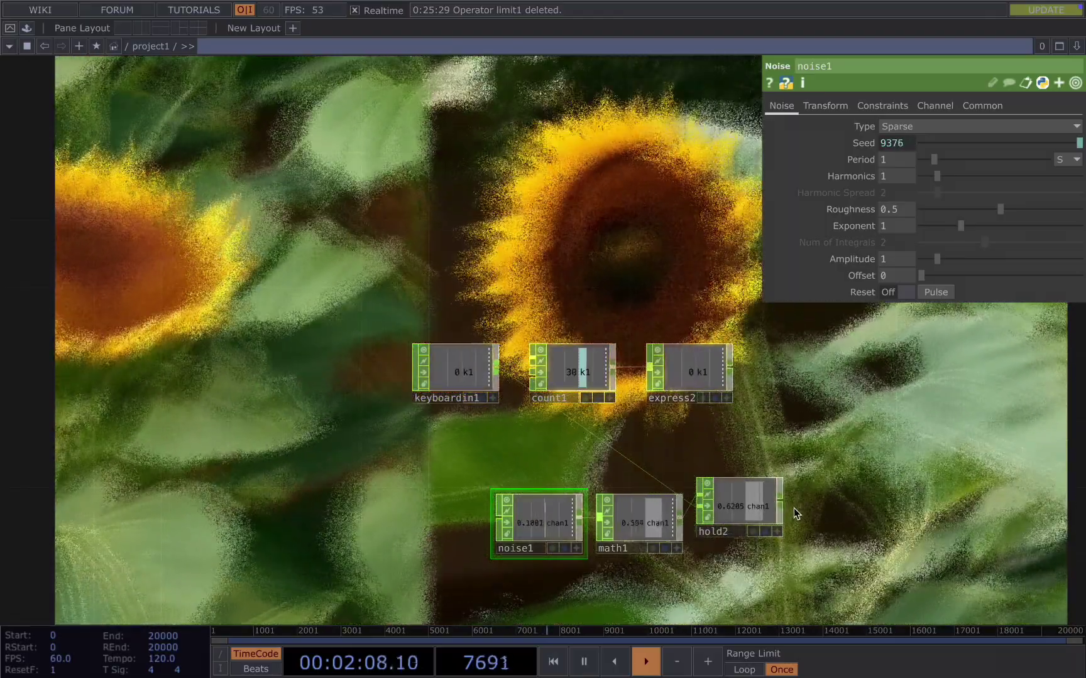
{"action": "key", "text": "space"}
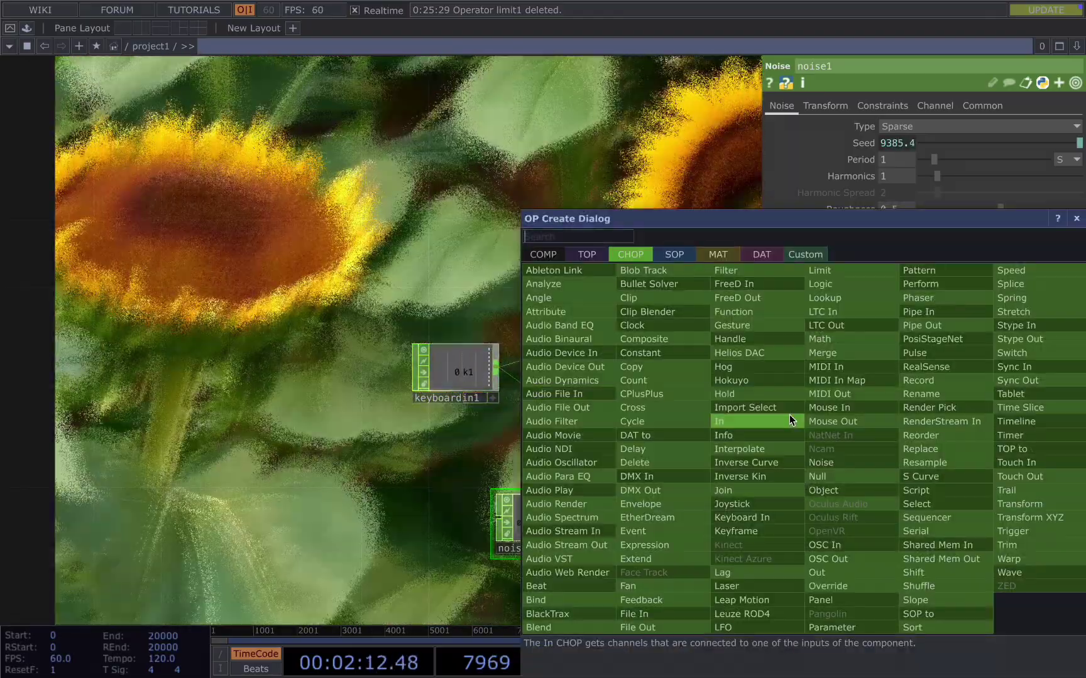
- Add another Math CHOP and wire express2 and hold2 into it as its two inputs
{"action": "type", "text": "ma"}
{"action": "left_click", "coordinate": [834, 340]}
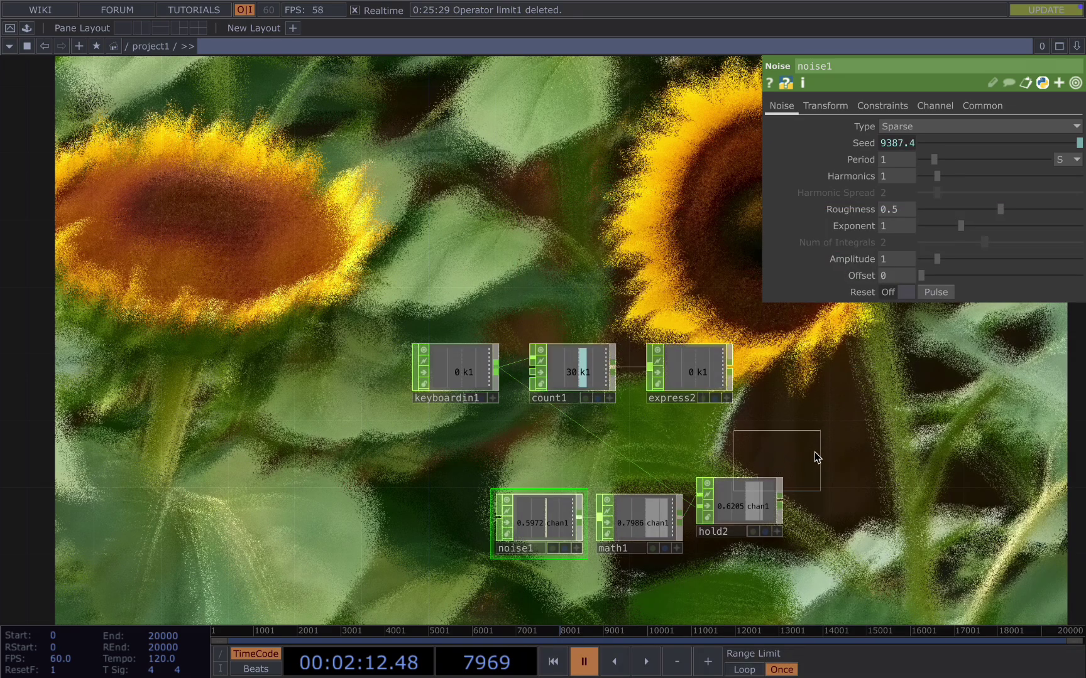
{"action": "left_click", "coordinate": [917, 434]}
{"action": "left_click_drag", "start_coordinate": [755, 380], "coordinate": [756, 432]}
{"action": "left_click_drag", "start_coordinate": [709, 494], "coordinate": [798, 439]}
{"action": "left_click_drag", "start_coordinate": [916, 475], "coordinate": [818, 466]}
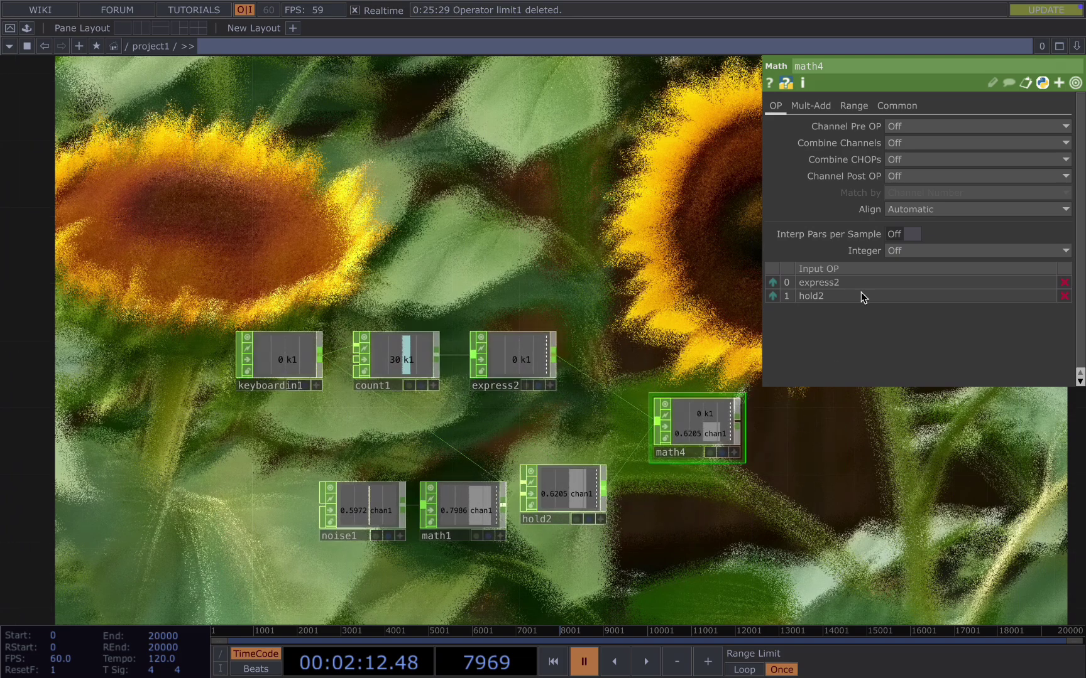
- Set the new Math CHOP's Combine CHOPs option to Add
{"action": "left_click", "coordinate": [913, 160]}
{"action": "left_click", "coordinate": [915, 181]}
{"action": "left_click_drag", "start_coordinate": [895, 460], "coordinate": [870, 414]}
- Play the timeline to examine the summed output of the combining Math CHOP, and pause it
{"action": "scroll", "coordinate": [680, 480], "scroll_direction": "up", "scroll_amount": 2}
{"action": "key", "text": "space"}
{"action": "scroll", "coordinate": [681, 469], "scroll_direction": "up", "scroll_amount": 2}
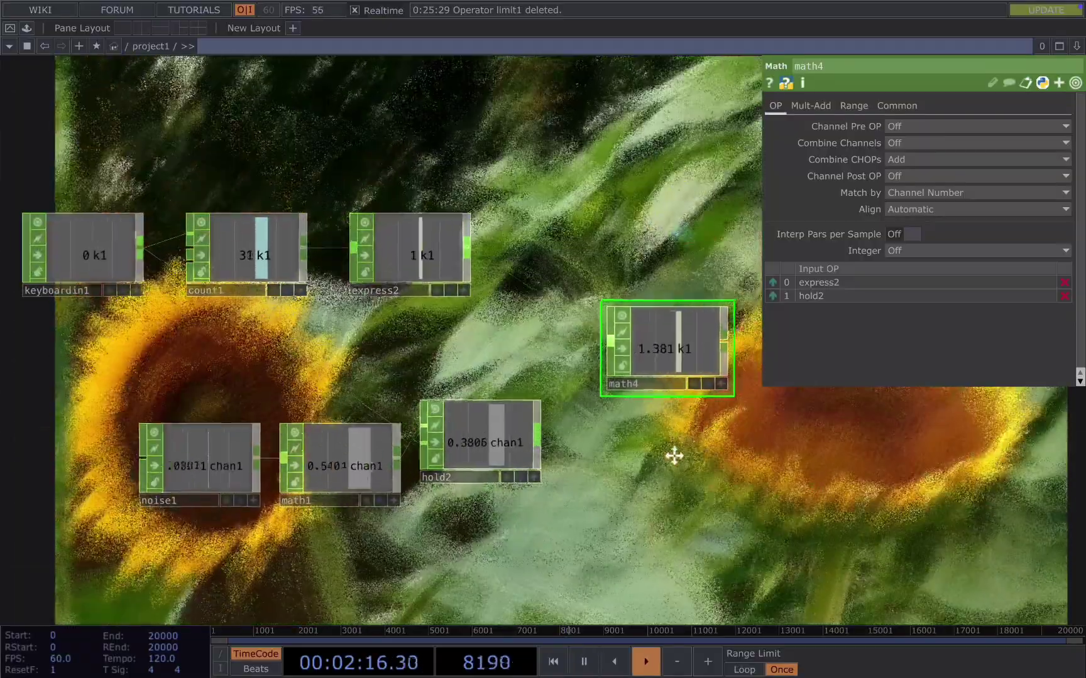
{"action": "left_click_drag", "start_coordinate": [671, 455], "coordinate": [638, 462]}
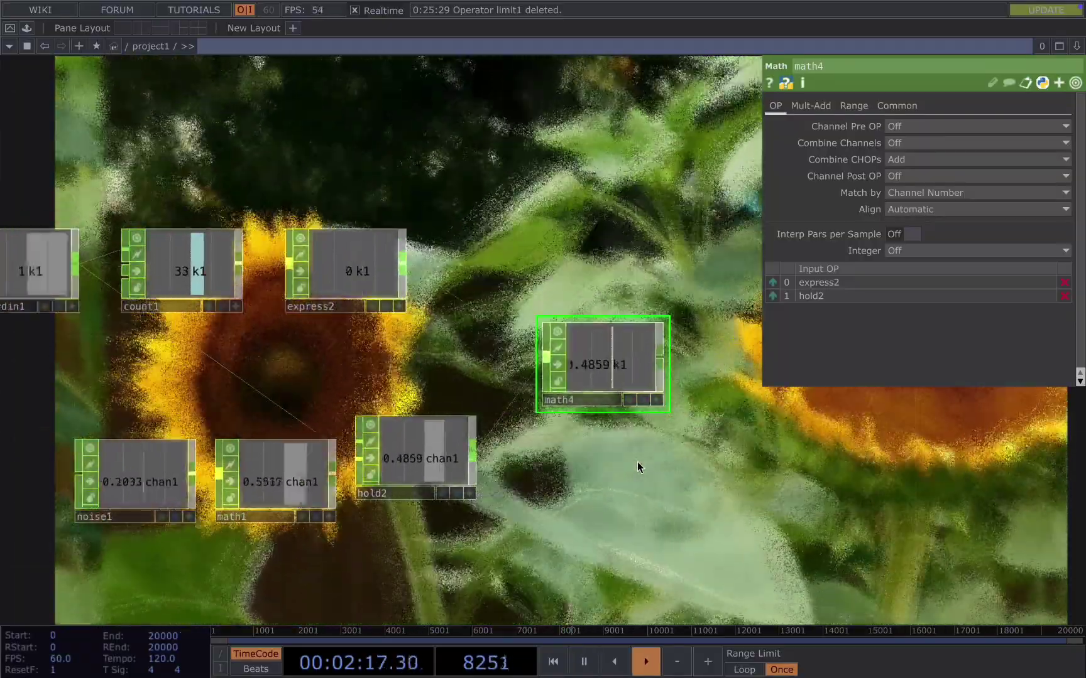
{"action": "scroll", "coordinate": [637, 462], "scroll_direction": "up", "scroll_amount": 1}
{"action": "scroll", "coordinate": [636, 449], "scroll_direction": "up", "scroll_amount": 2}
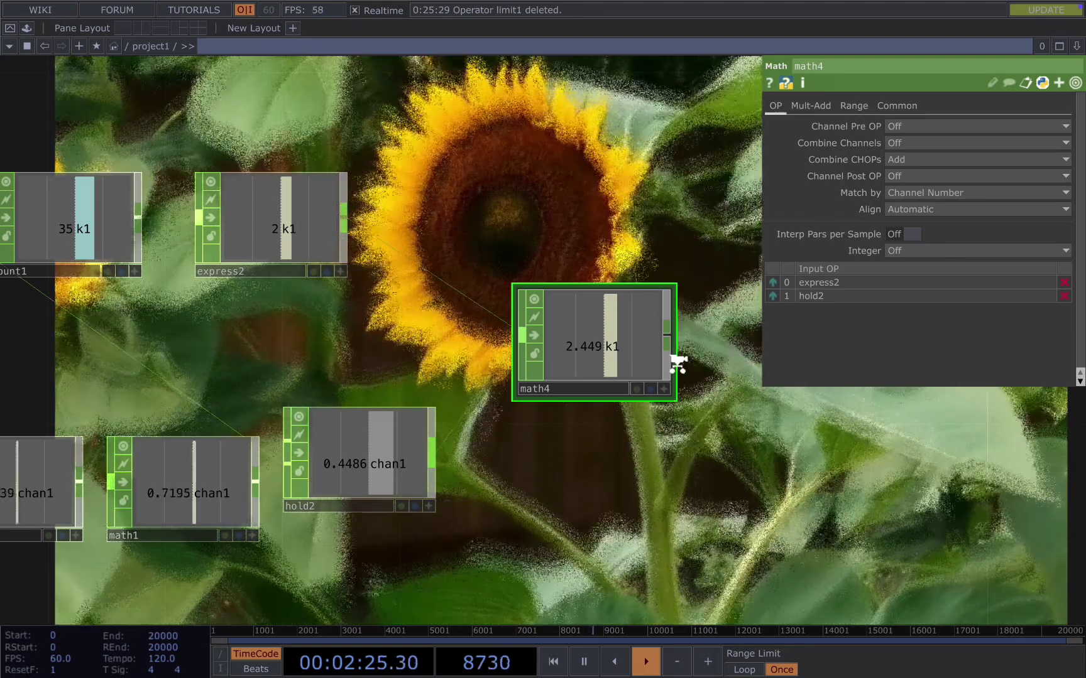
{"action": "scroll", "coordinate": [671, 356], "scroll_direction": "down", "scroll_amount": 2}
{"action": "key", "text": "space"}
- Append a Rename CHOP to math4 and name the operator switch2
{"action": "middle_click", "coordinate": [668, 346]}
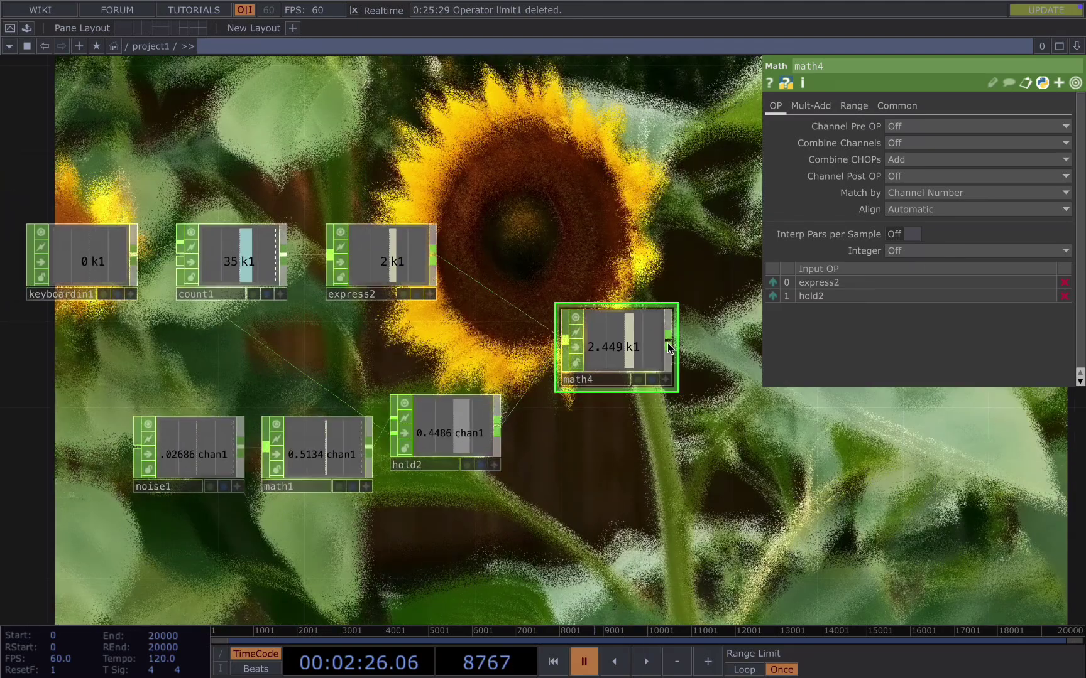
{"action": "right_click", "coordinate": [668, 345]}
{"action": "type", "text": "re"}
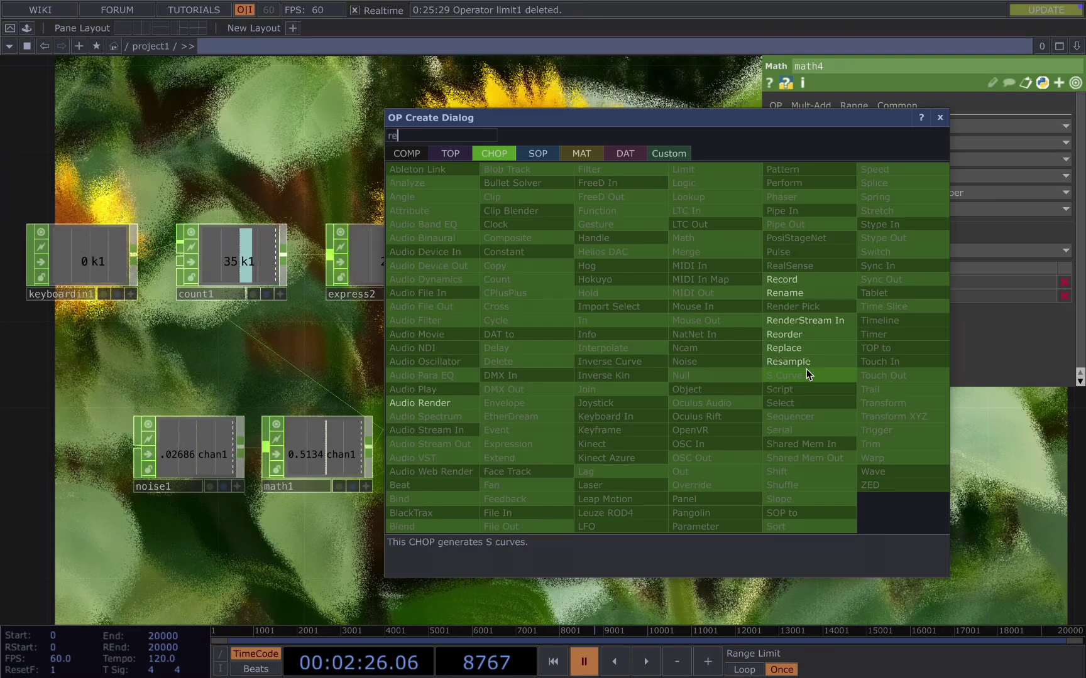
{"action": "left_click", "coordinate": [784, 292]}
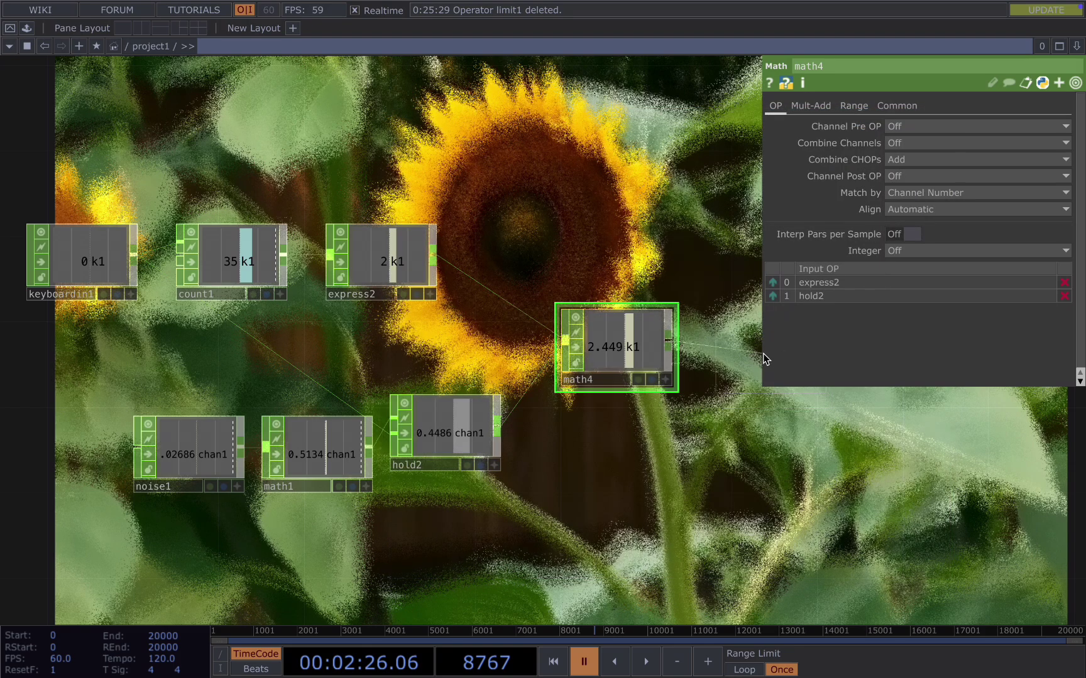
{"action": "left_click", "coordinate": [760, 358]}
{"action": "left_click_drag", "start_coordinate": [796, 461], "coordinate": [713, 471]}
{"action": "left_click", "coordinate": [664, 392]}
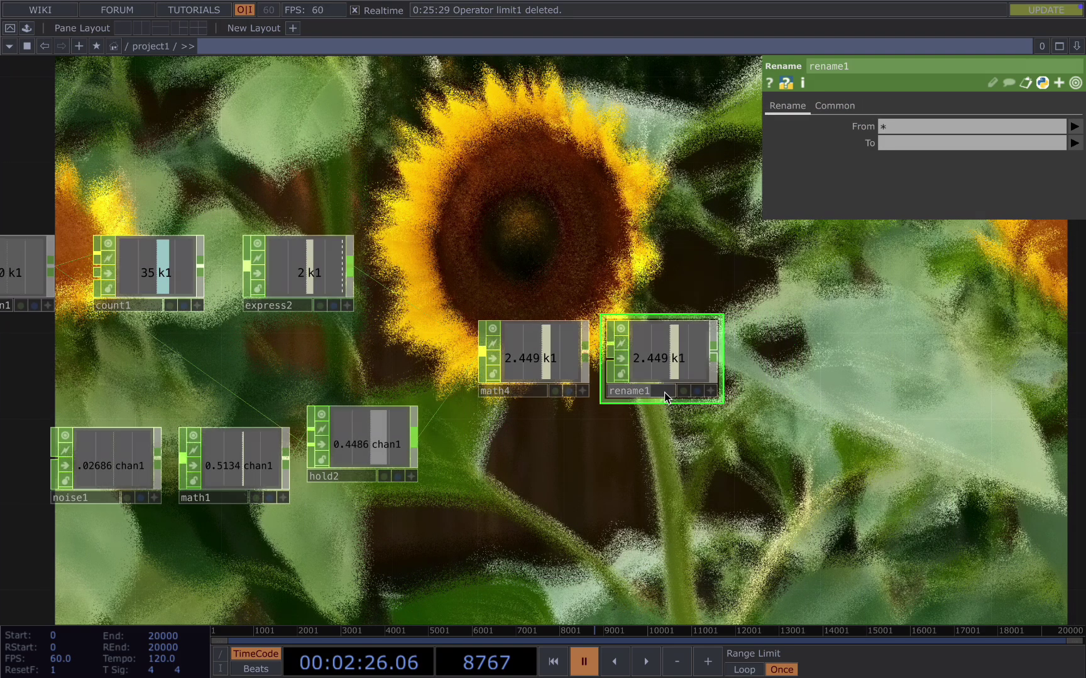
{"action": "type", "text": "wwi"}
{"action": "type", "text": "tch2"}
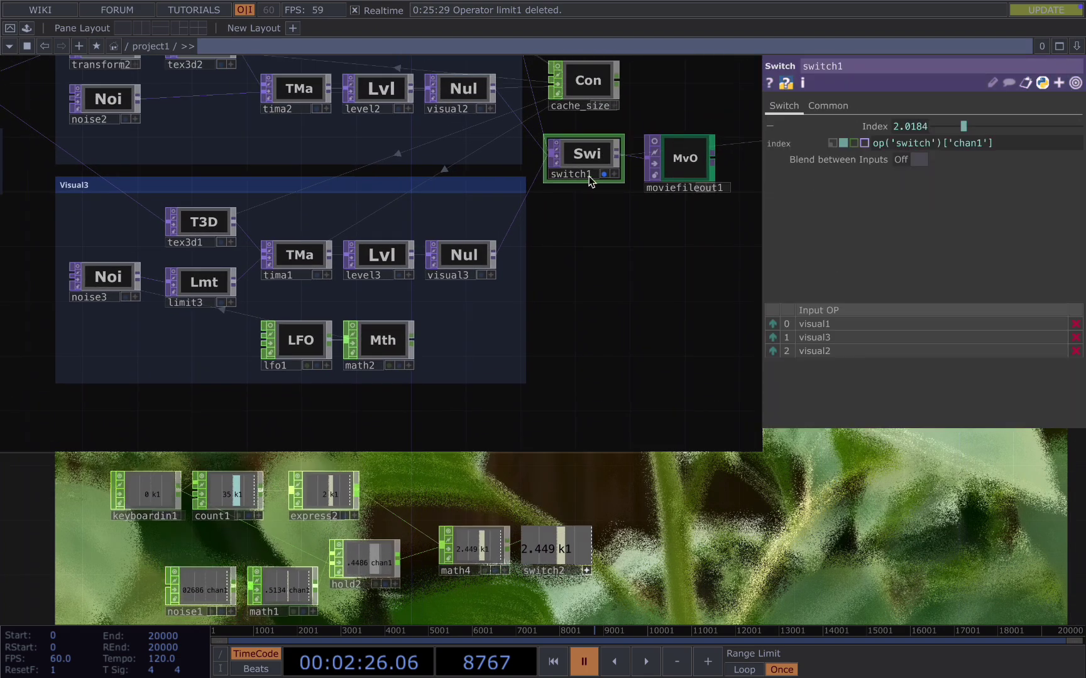
- Reference switch2's k1 channel in the Index parameter of the switch1 TOP
{"action": "left_click_drag", "start_coordinate": [556, 546], "coordinate": [739, 125]}
{"action": "left_click_drag", "start_coordinate": [876, 126], "coordinate": [879, 124]}
{"action": "left_click", "coordinate": [883, 125]}
- Play the timeline to check how the new index switches between the visuals, and pause it
{"action": "left_click_drag", "start_coordinate": [840, 543], "coordinate": [769, 526]}
{"action": "scroll", "coordinate": [768, 526], "scroll_direction": "down", "scroll_amount": 6}
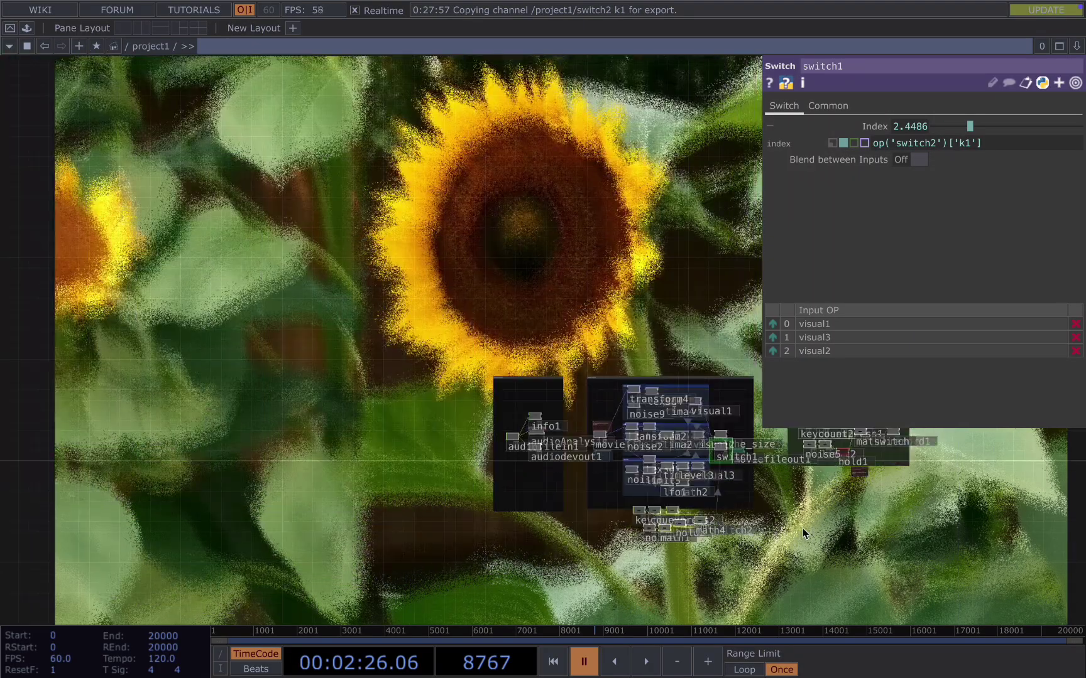
{"action": "key", "text": "space"}
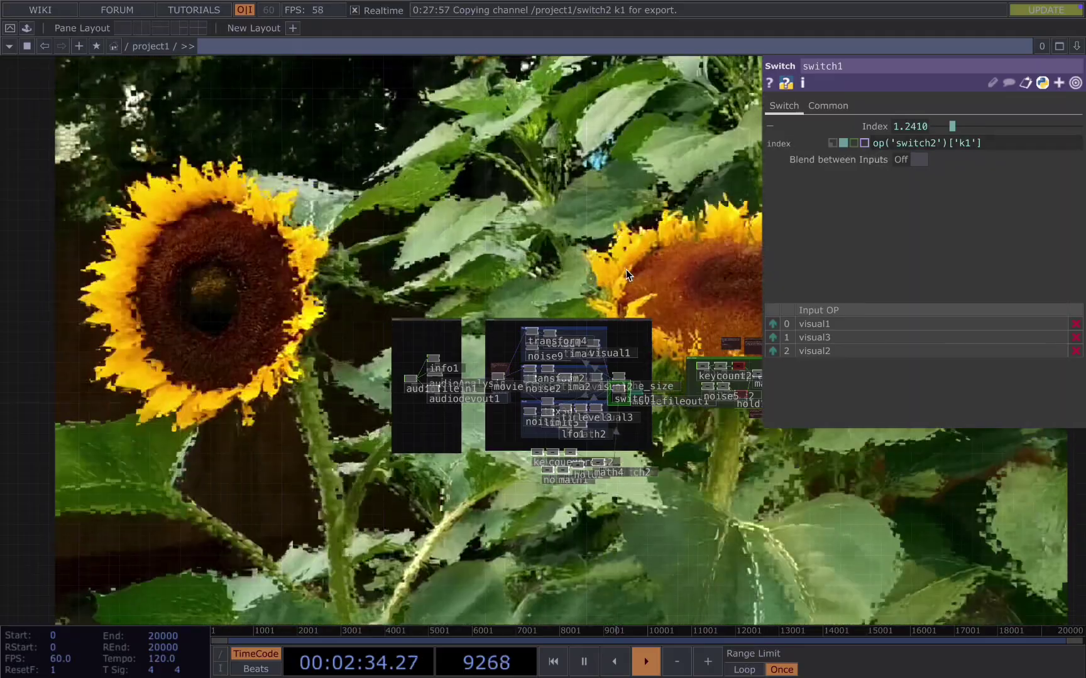
{"action": "key", "text": "space"}
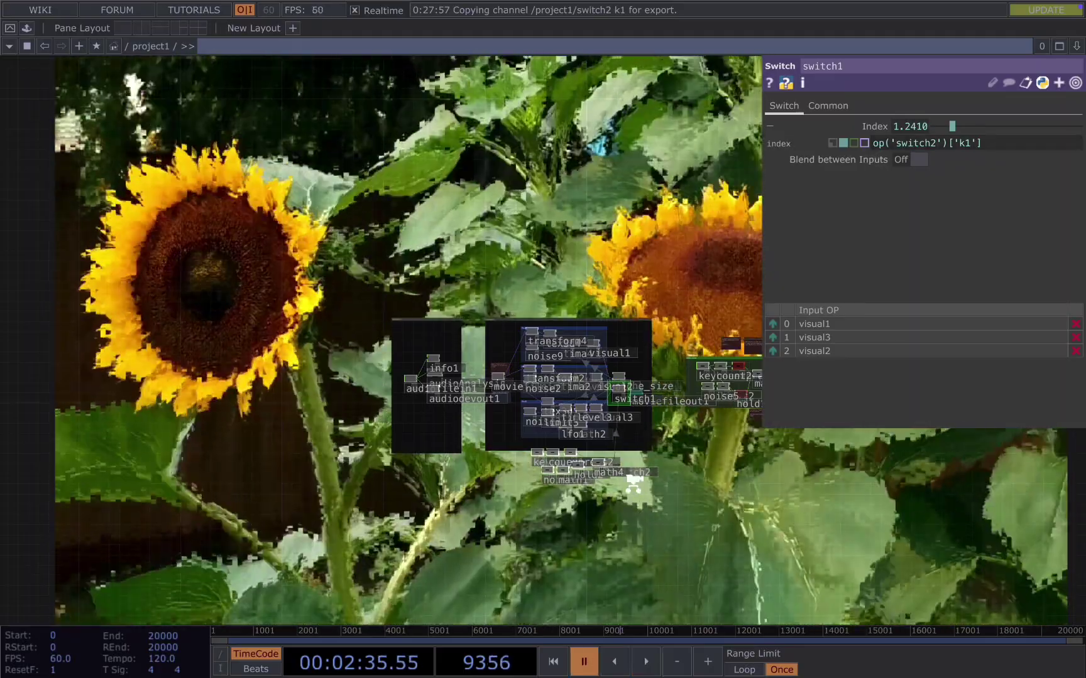
{"action": "scroll", "coordinate": [637, 484], "scroll_direction": "up", "scroll_amount": 6}
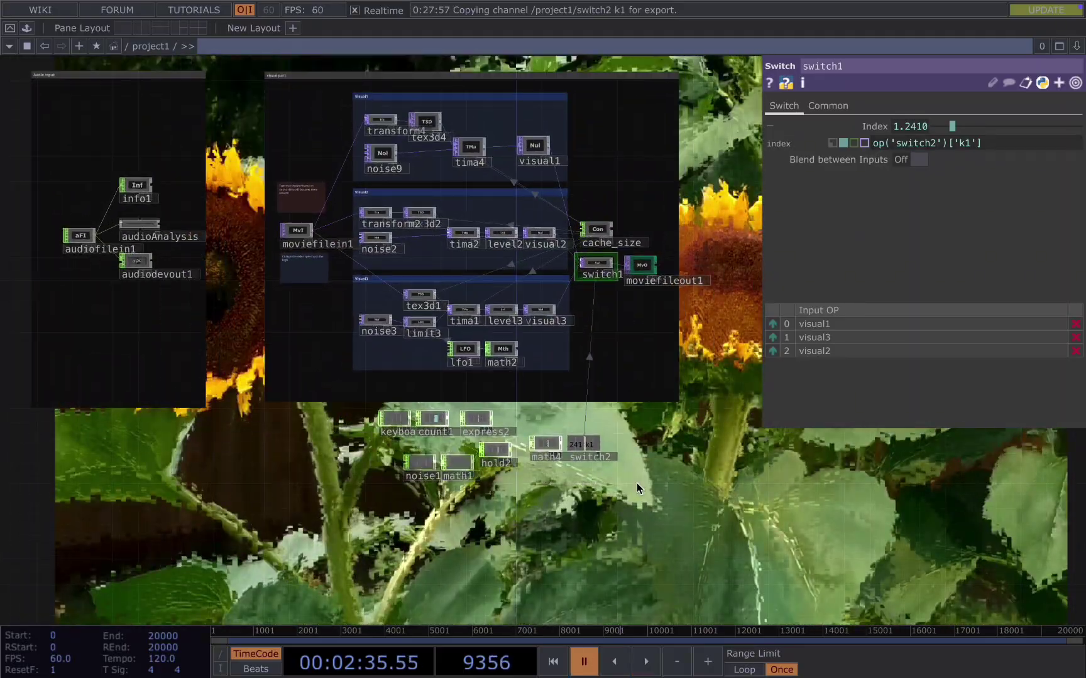